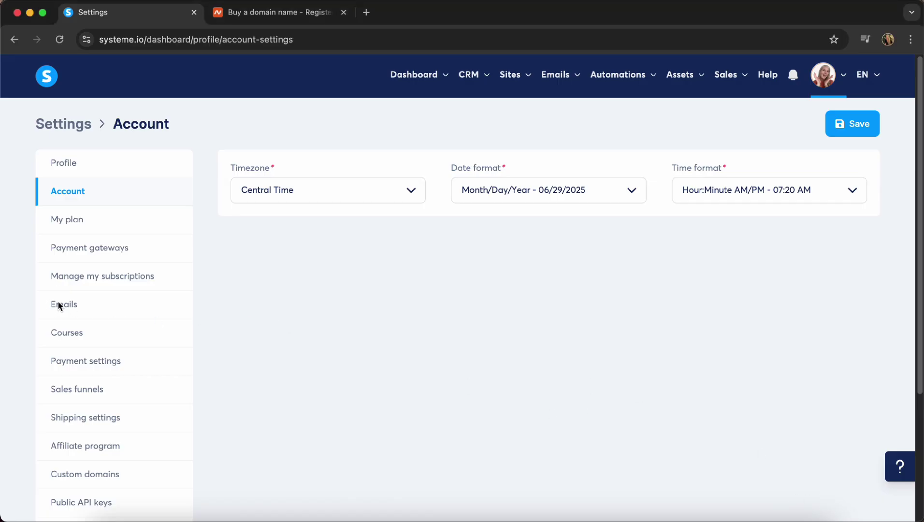
- In Systeme.io's email sending settings, highlight the verified domain name and verified sender address
{"action": "left_click", "coordinate": [66, 312]}
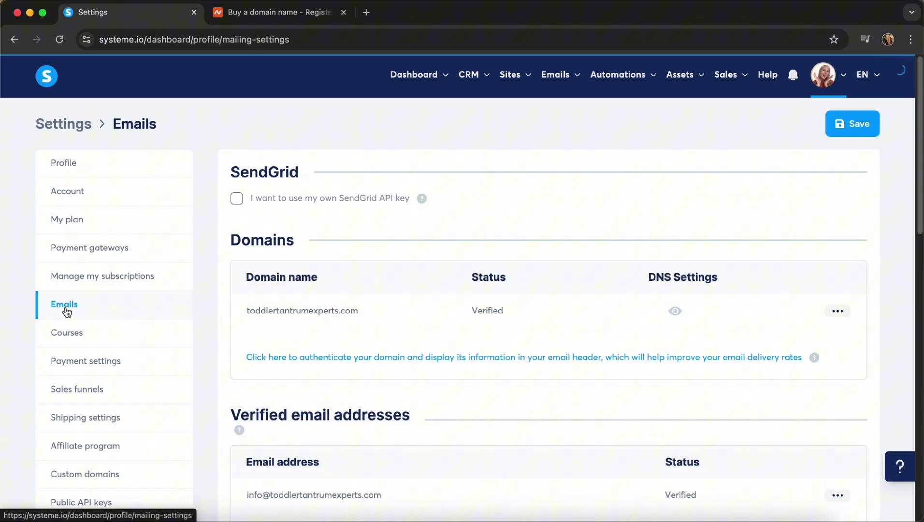
{"action": "scroll", "coordinate": [223, 344], "scroll_direction": "down", "scroll_amount": 3}
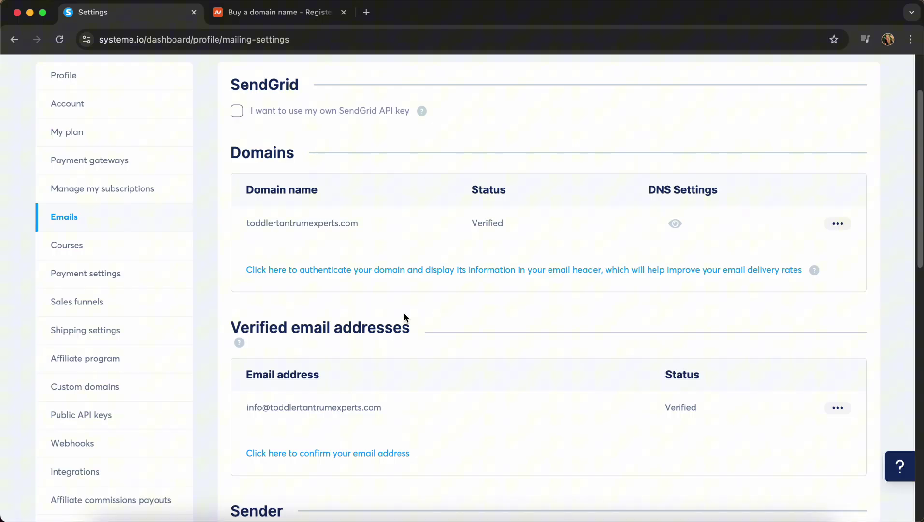
{"action": "left_click", "coordinate": [276, 223]}
{"action": "double_click", "coordinate": [275, 223]}
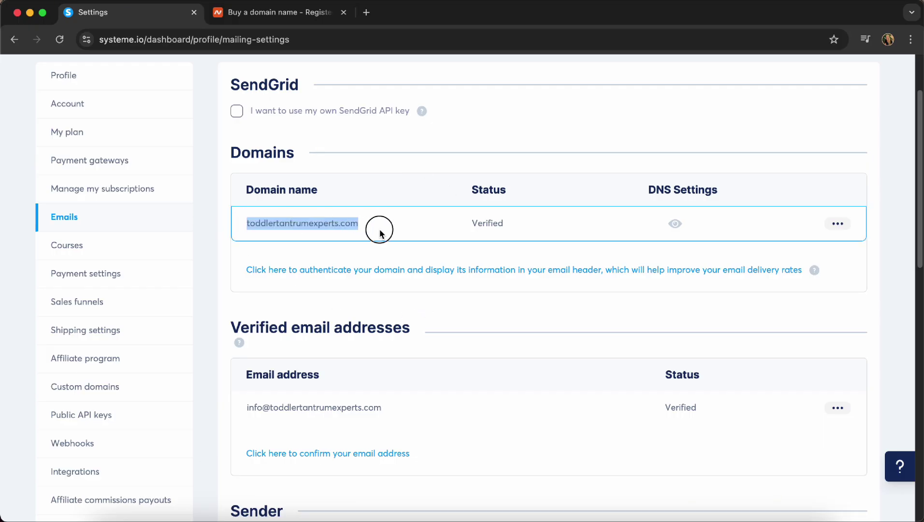
{"action": "left_click", "coordinate": [232, 411]}
{"action": "left_click_drag", "start_coordinate": [233, 411], "coordinate": [386, 412]}
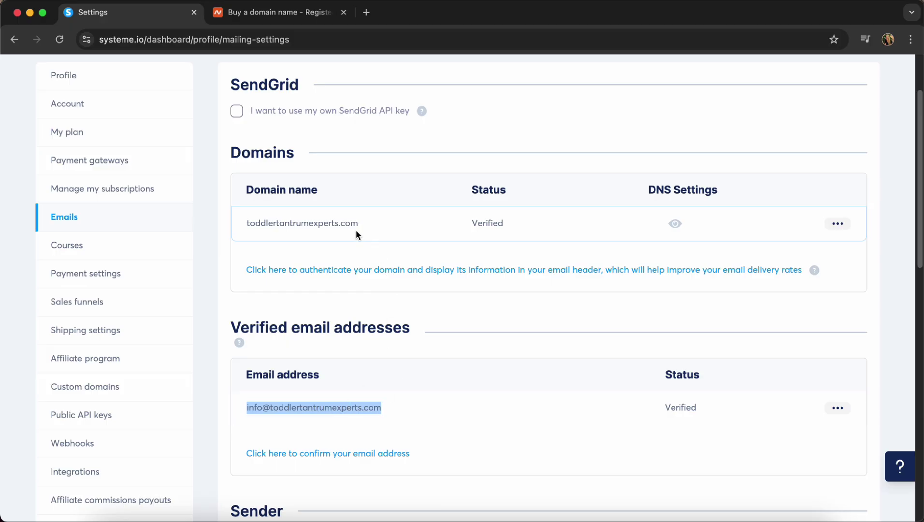
{"action": "left_click", "coordinate": [211, 414]}
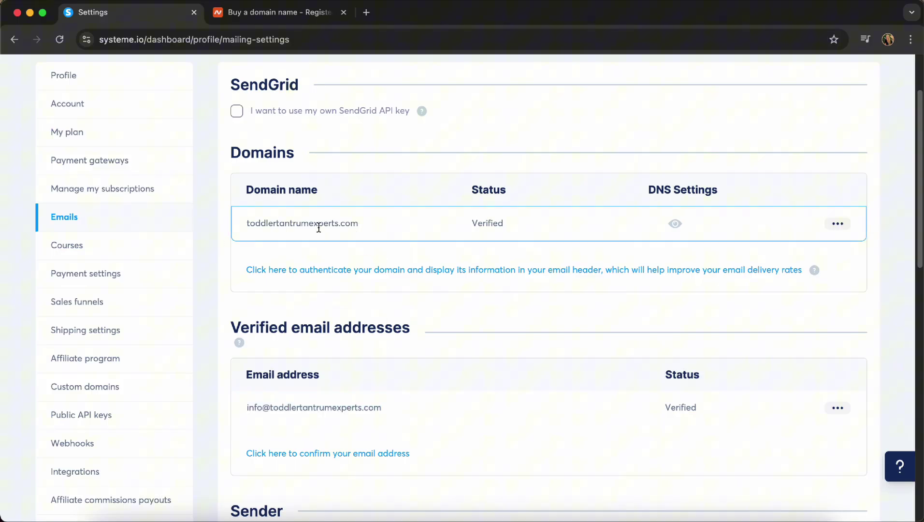
- Switch to the Namecheap tab and bring up its sign-in form
{"action": "scroll", "coordinate": [279, 241], "scroll_direction": "up", "scroll_amount": 2}
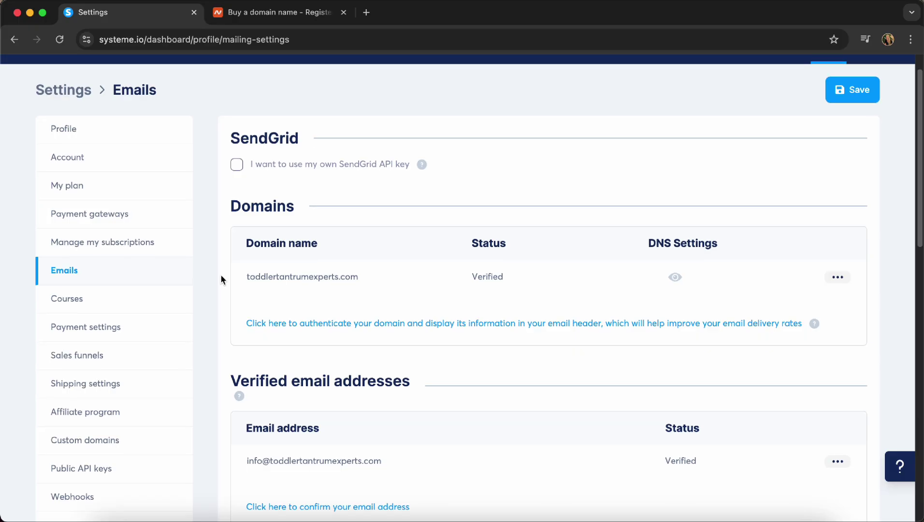
{"action": "scroll", "coordinate": [221, 280], "scroll_direction": "down", "scroll_amount": 1}
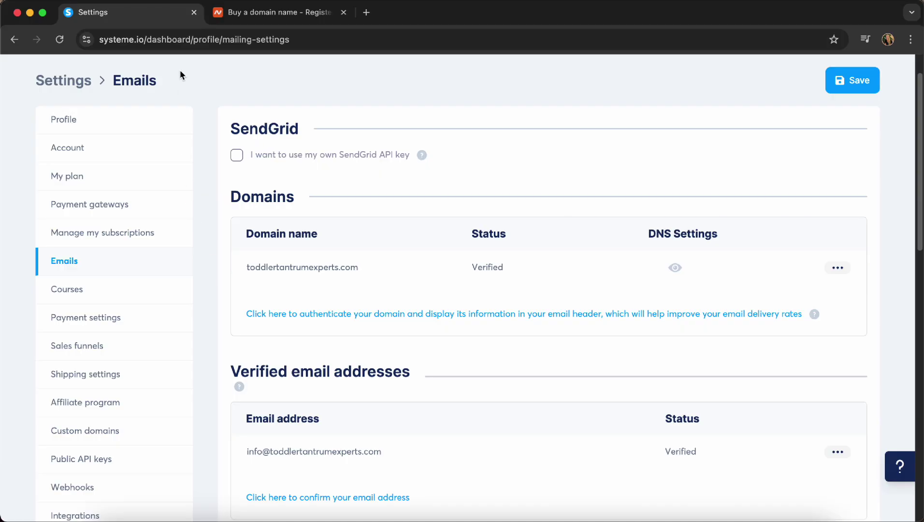
{"action": "left_click", "coordinate": [259, 13]}
{"action": "left_click", "coordinate": [115, 65]}
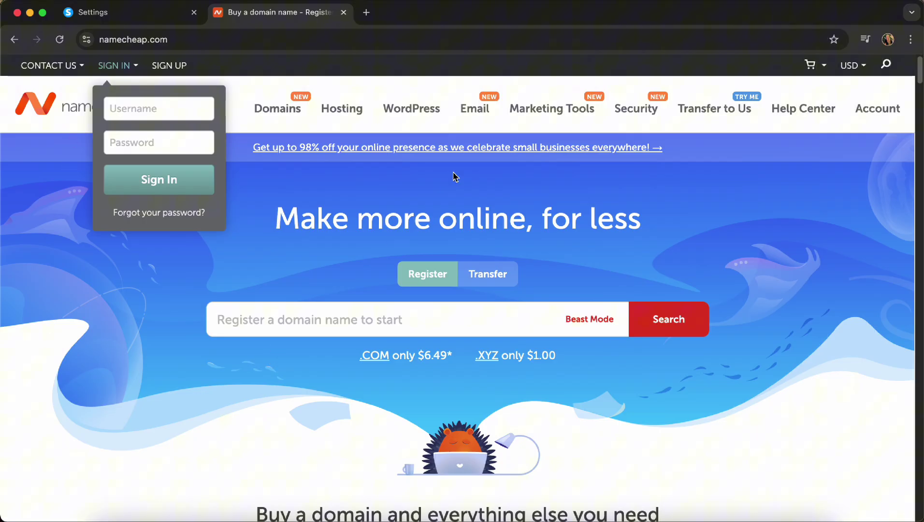
- Open Namecheap's Business Email hosting page from the Email menu
{"action": "mouse_move", "coordinate": [479, 109]}
{"action": "left_click", "coordinate": [482, 153]}
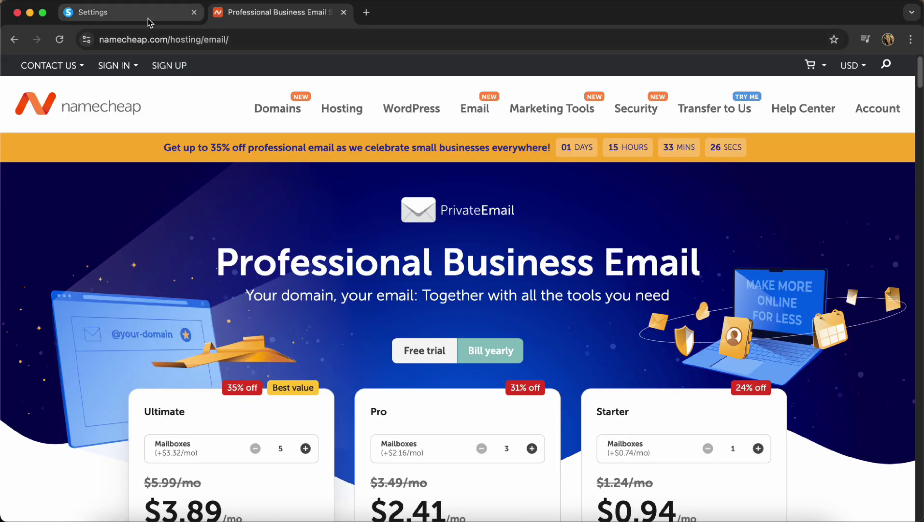
{"action": "left_click", "coordinate": [148, 18]}
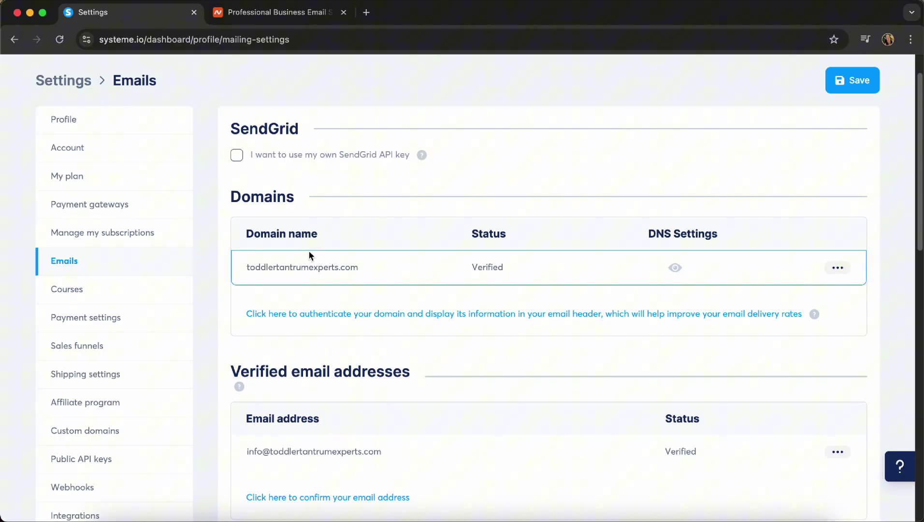
{"action": "left_click", "coordinate": [271, 18]}
- Copy the Starter plan promo code SBWMAIL and order the Starter email plan
{"action": "mouse_move", "coordinate": [269, 233]}
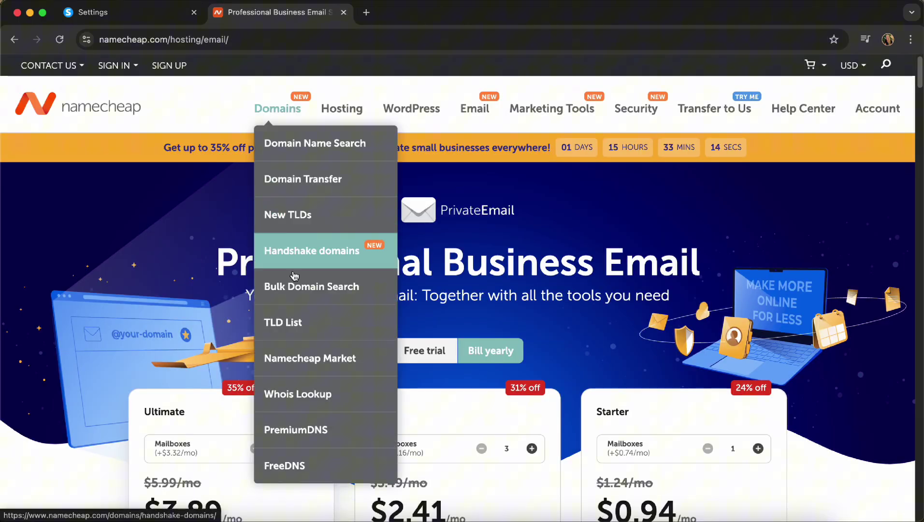
{"action": "scroll", "coordinate": [677, 307], "scroll_direction": "down", "scroll_amount": 3}
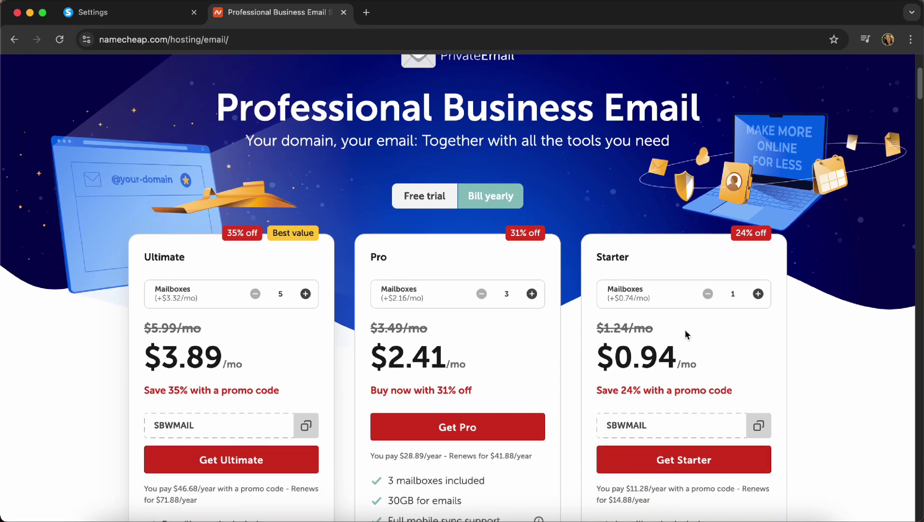
{"action": "scroll", "coordinate": [861, 325], "scroll_direction": "down", "scroll_amount": 2}
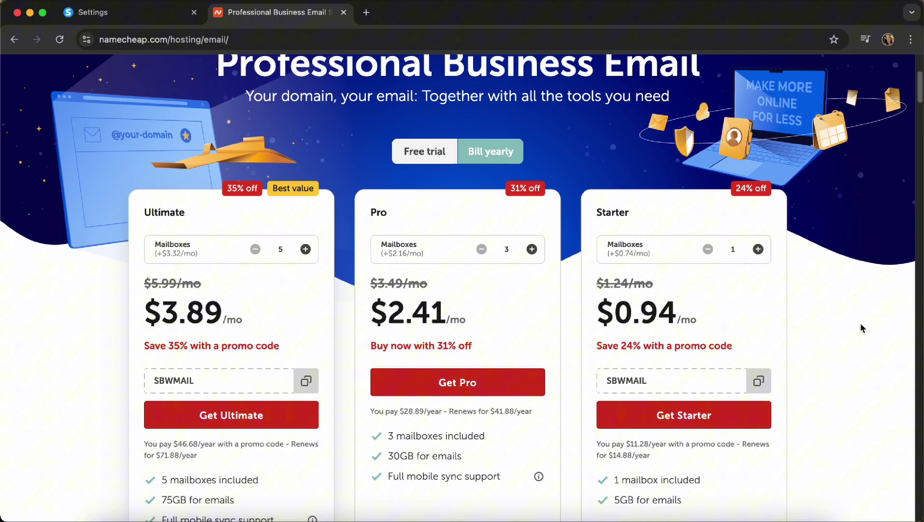
{"action": "scroll", "coordinate": [685, 336], "scroll_direction": "down", "scroll_amount": 1}
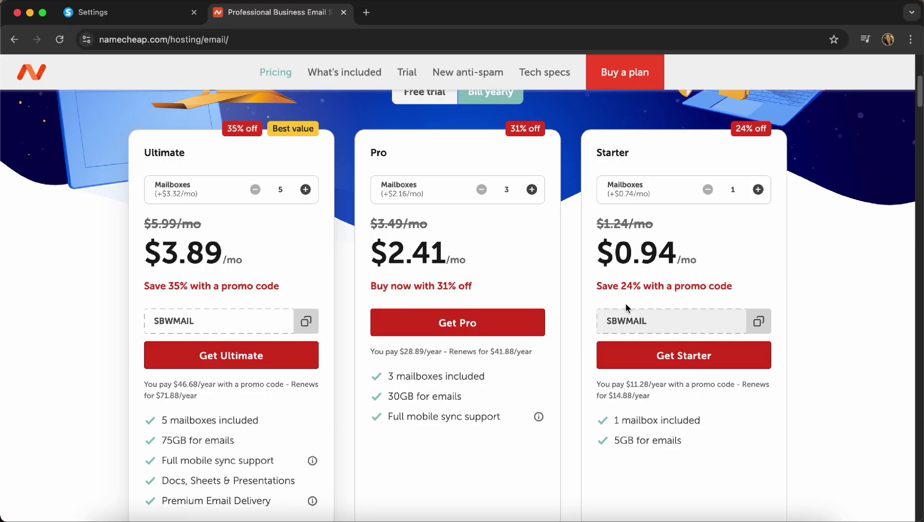
{"action": "left_click", "coordinate": [759, 327]}
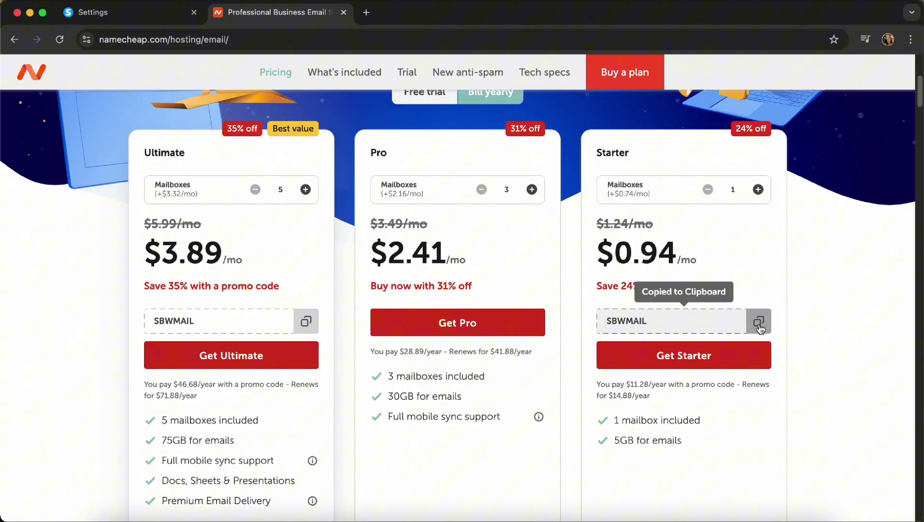
{"action": "left_click", "coordinate": [657, 355]}
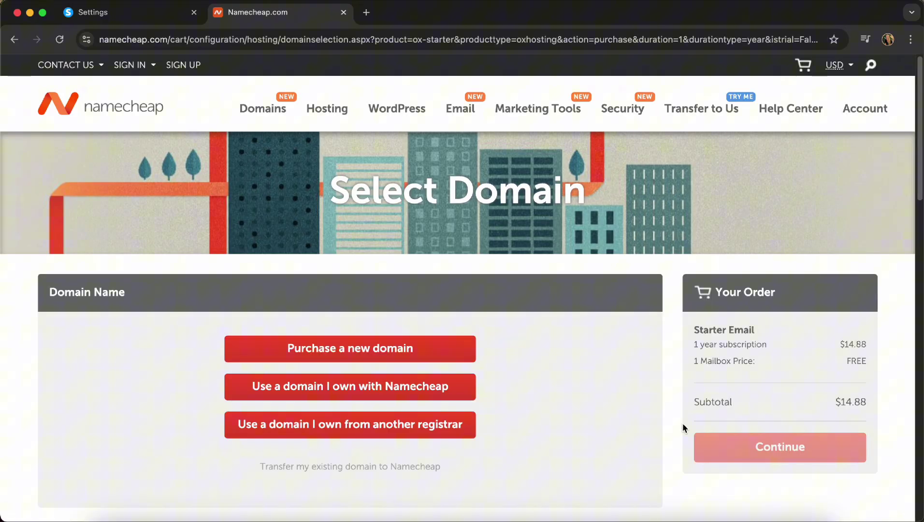
- Choose to use toddlertantrumexperts.com as a domain owned at another registrar for the Starter order
{"action": "scroll", "coordinate": [681, 427], "scroll_direction": "down", "scroll_amount": 3}
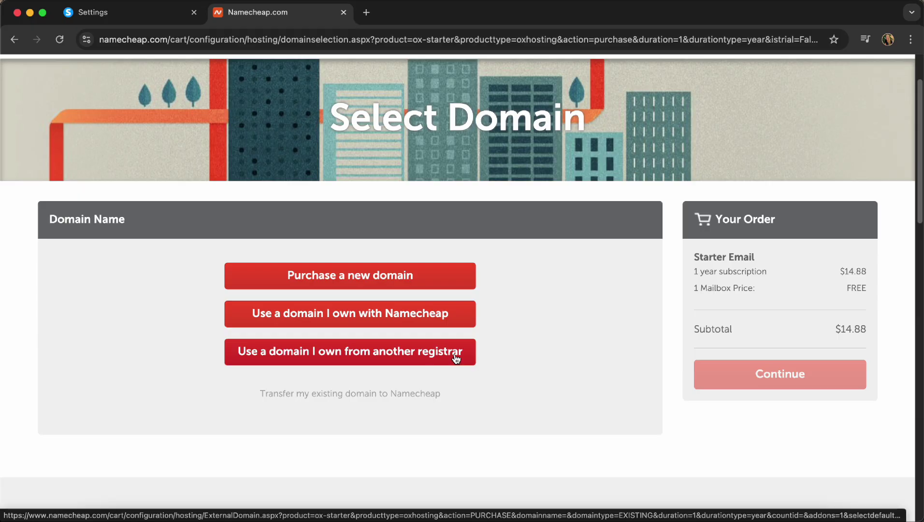
{"action": "left_click", "coordinate": [342, 351]}
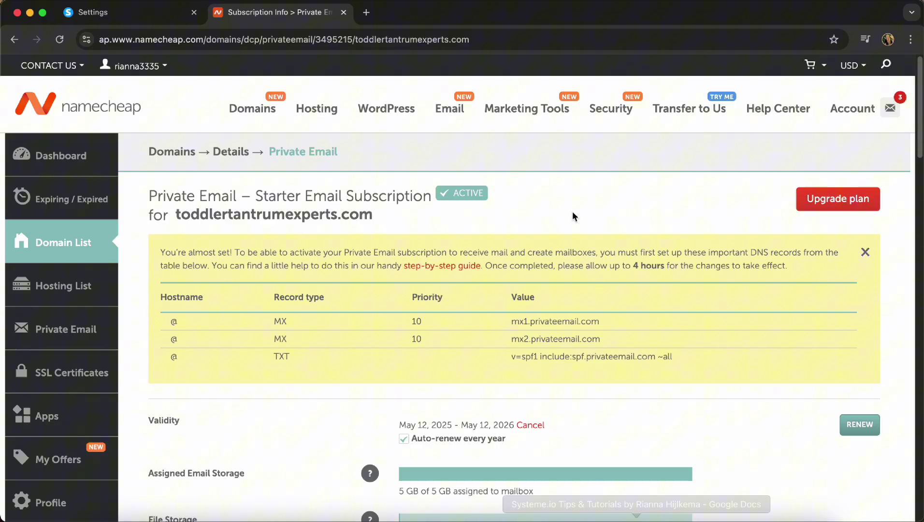
- Select the two MX records and the TXT record in the Private Email DNS table
{"action": "scroll", "coordinate": [717, 382], "scroll_direction": "down", "scroll_amount": 7}
{"action": "scroll", "coordinate": [718, 382], "scroll_direction": "down", "scroll_amount": 6}
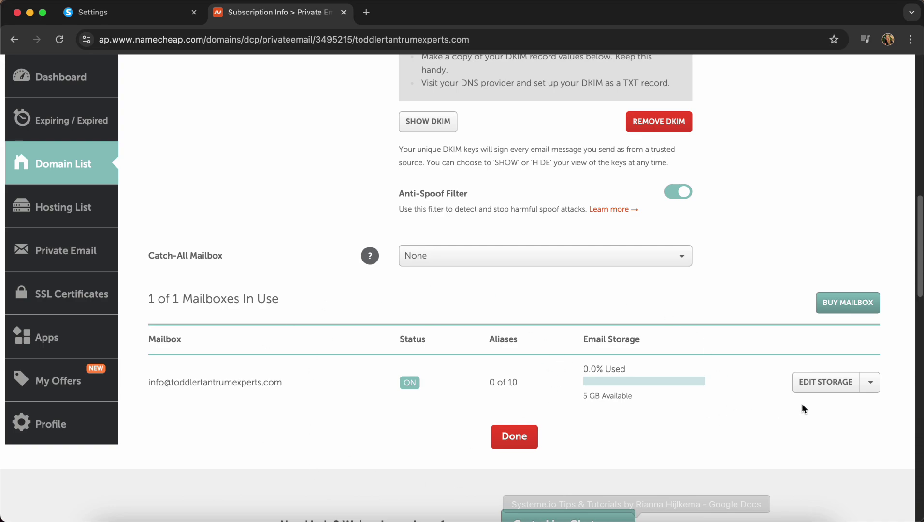
{"action": "scroll", "coordinate": [756, 375], "scroll_direction": "up", "scroll_amount": 1}
{"action": "scroll", "coordinate": [756, 374], "scroll_direction": "up", "scroll_amount": 15}
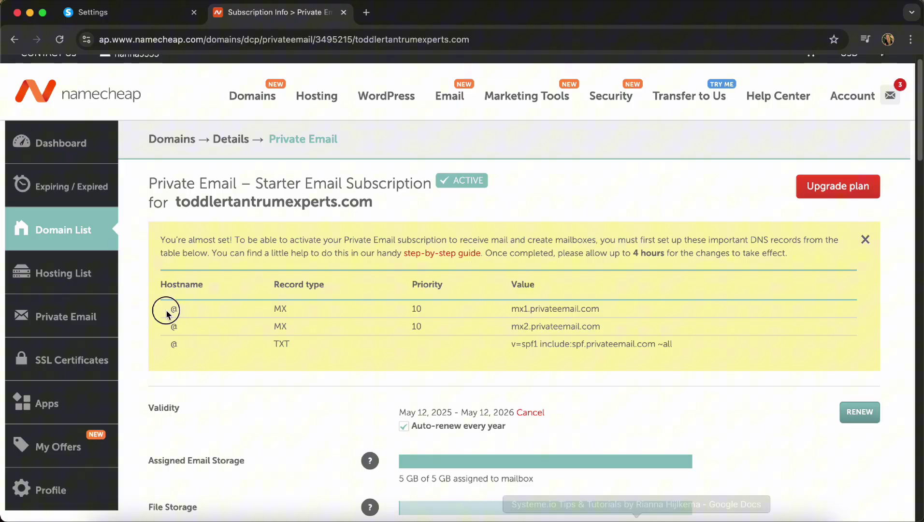
{"action": "left_click_drag", "start_coordinate": [167, 314], "coordinate": [683, 357]}
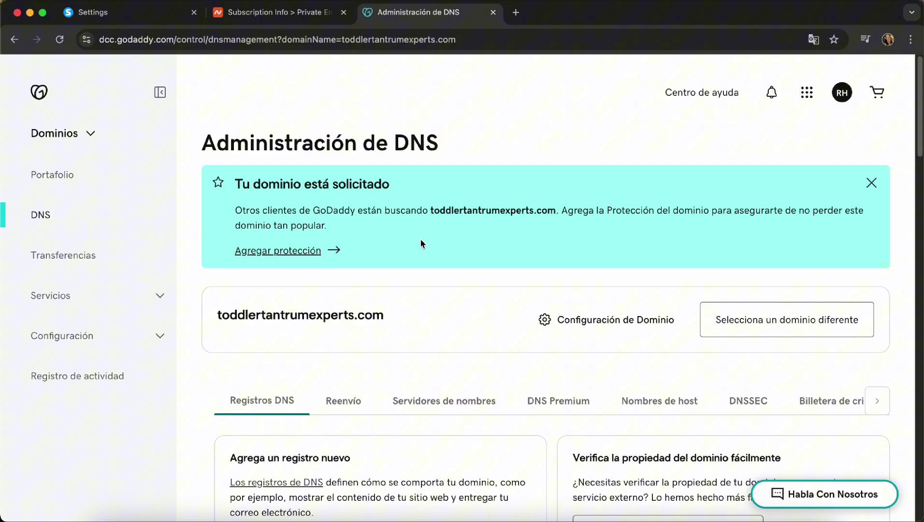
- On GoDaddy's DNS page, start a new record with 'Añadir un registro nuevo'
{"action": "left_click_drag", "start_coordinate": [392, 318], "coordinate": [215, 317]}
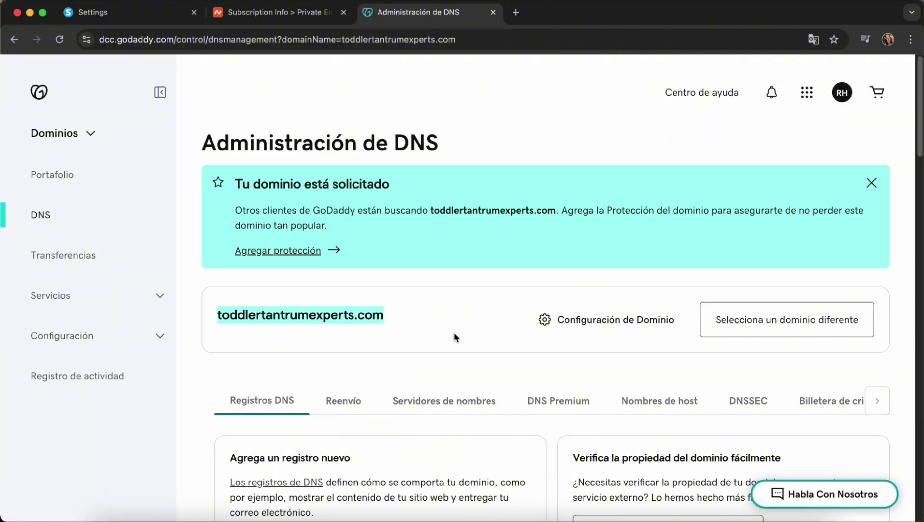
{"action": "scroll", "coordinate": [455, 334], "scroll_direction": "down", "scroll_amount": 10}
{"action": "scroll", "coordinate": [454, 334], "scroll_direction": "down", "scroll_amount": 3}
{"action": "scroll", "coordinate": [455, 334], "scroll_direction": "up", "scroll_amount": 10}
{"action": "scroll", "coordinate": [454, 334], "scroll_direction": "down", "scroll_amount": 2}
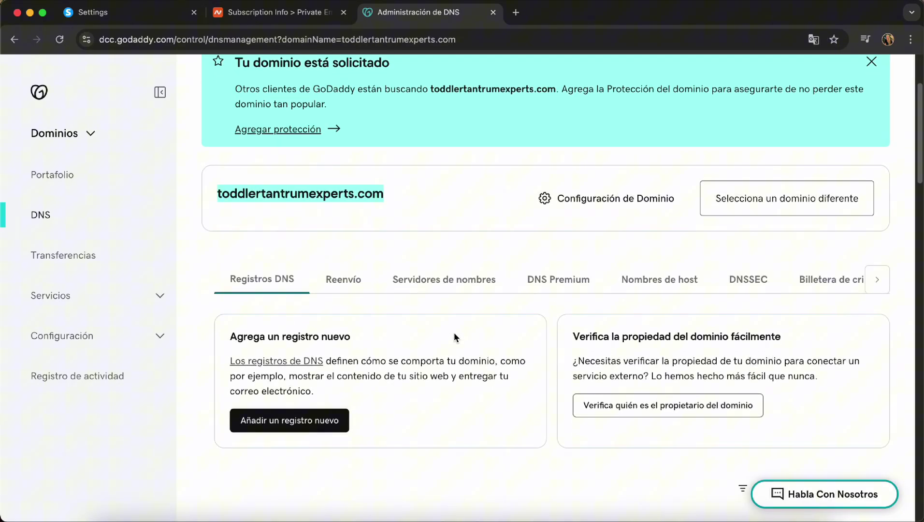
{"action": "scroll", "coordinate": [454, 337], "scroll_direction": "up", "scroll_amount": 1}
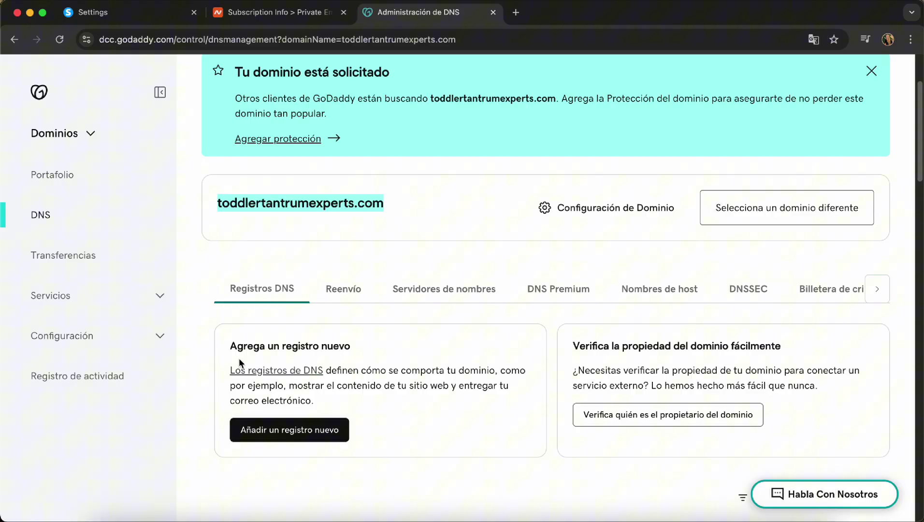
{"action": "left_click_drag", "start_coordinate": [221, 346], "coordinate": [375, 346]}
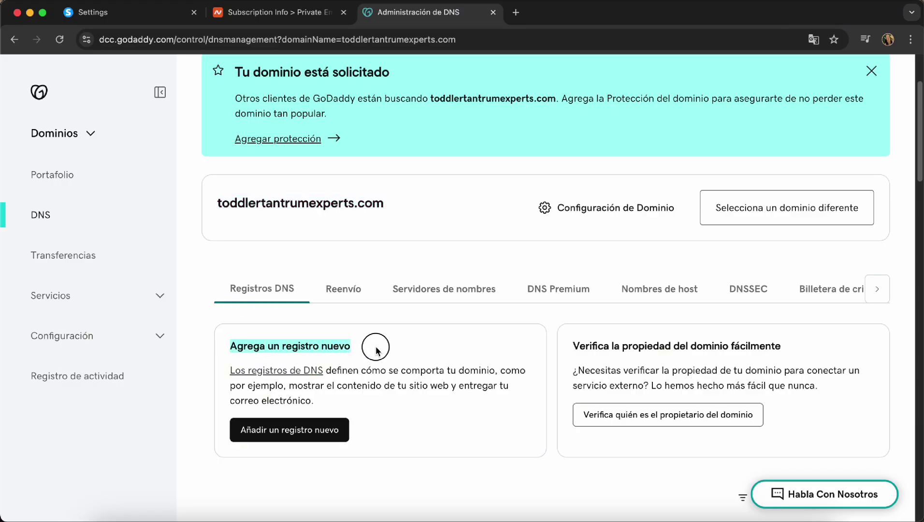
{"action": "left_click", "coordinate": [284, 435]}
{"action": "scroll", "coordinate": [441, 436], "scroll_direction": "down", "scroll_amount": 3}
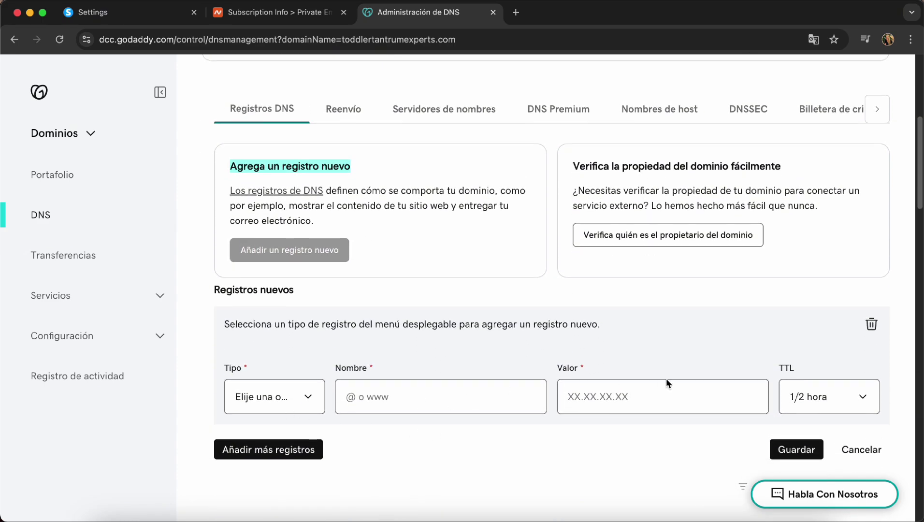
- In Namecheap's Private Email records, select the first MX value mx1.privateemail.com
{"action": "left_click", "coordinate": [283, 20]}
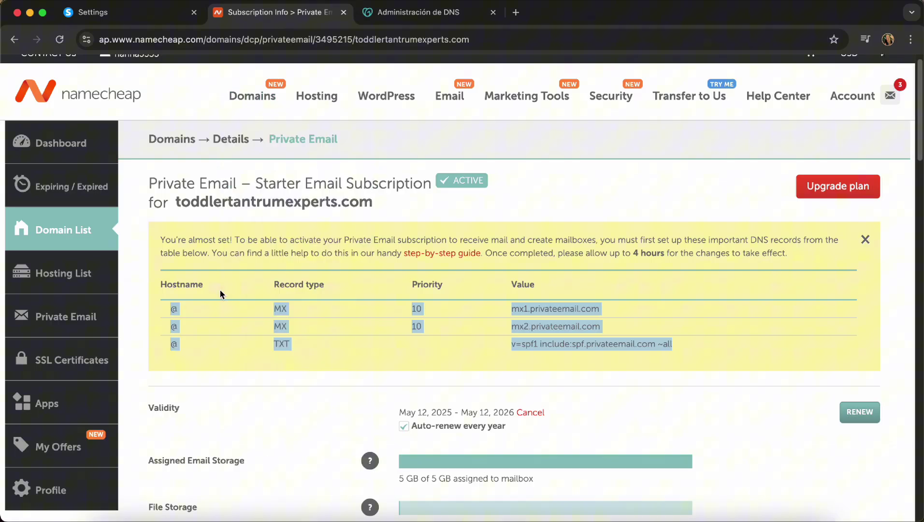
{"action": "left_click_drag", "start_coordinate": [167, 310], "coordinate": [197, 312]}
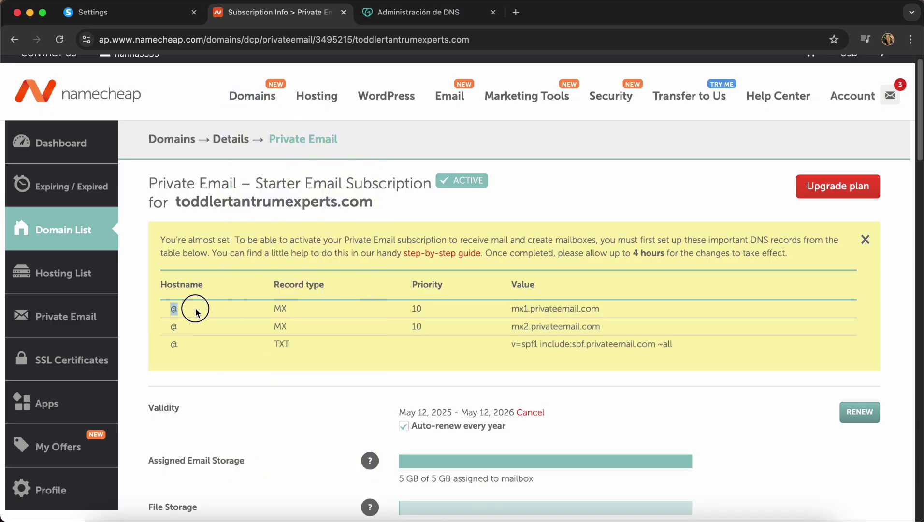
{"action": "left_click", "coordinate": [556, 309]}
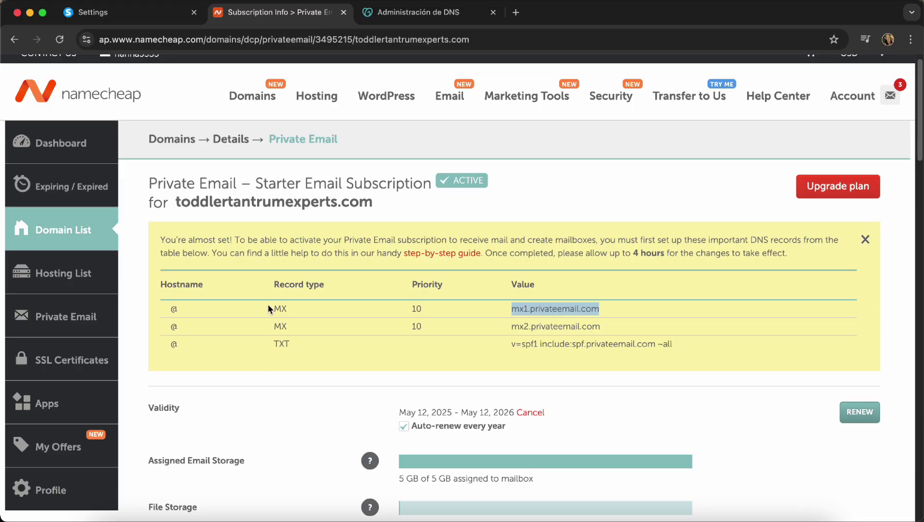
- Make the new GoDaddy record an MX record named @
{"action": "key", "text": "ctrl+Tab"}
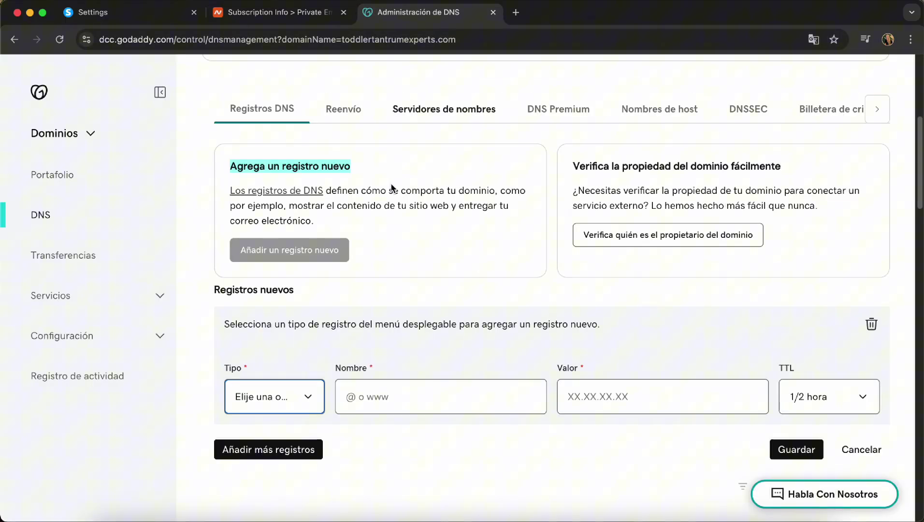
{"action": "left_click", "coordinate": [288, 405]}
{"action": "left_click", "coordinate": [277, 464]}
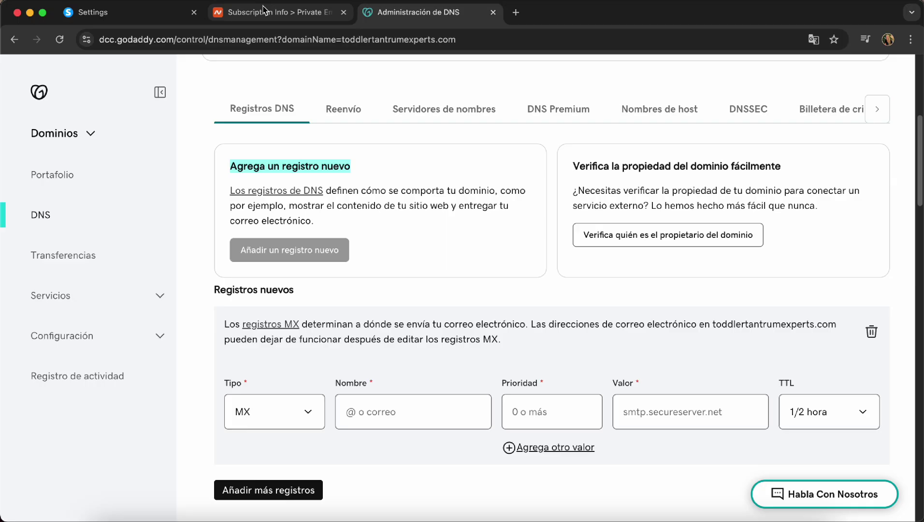
{"action": "left_click", "coordinate": [269, 13]}
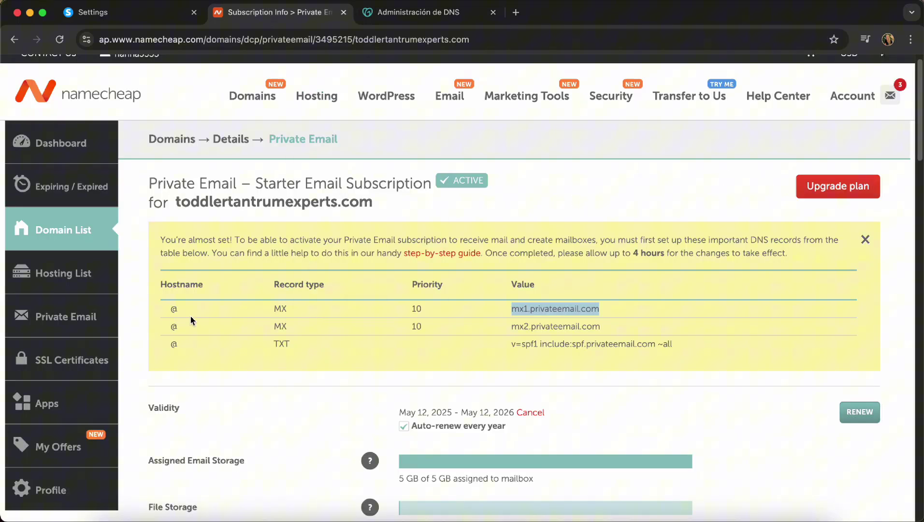
{"action": "left_click", "coordinate": [420, 15]}
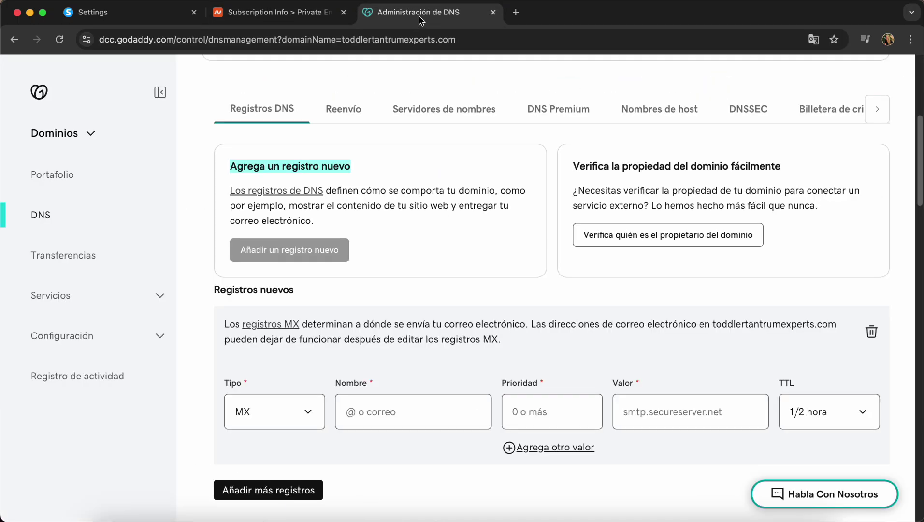
{"action": "left_click", "coordinate": [378, 410]}
{"action": "type", "text": "@"}
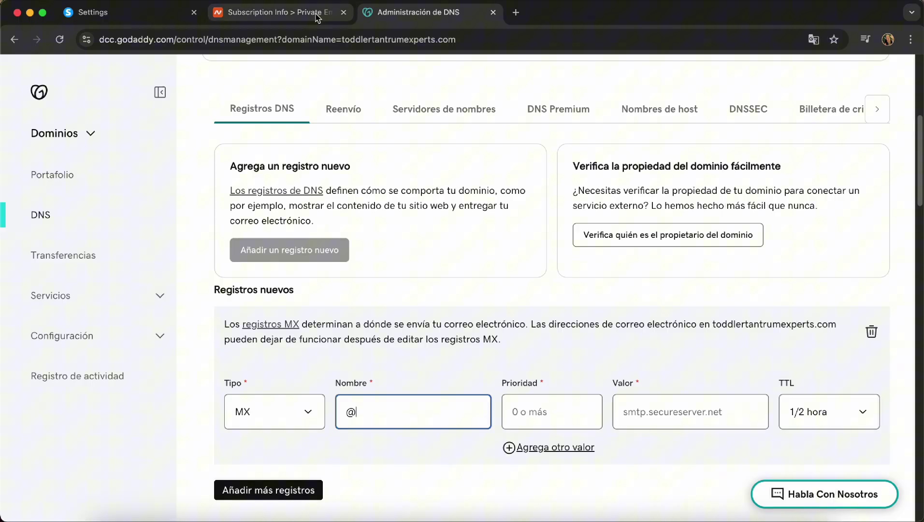
- Give the MX record priority 10 and value mx1.privateemail.com
{"action": "left_click", "coordinate": [273, 12]}
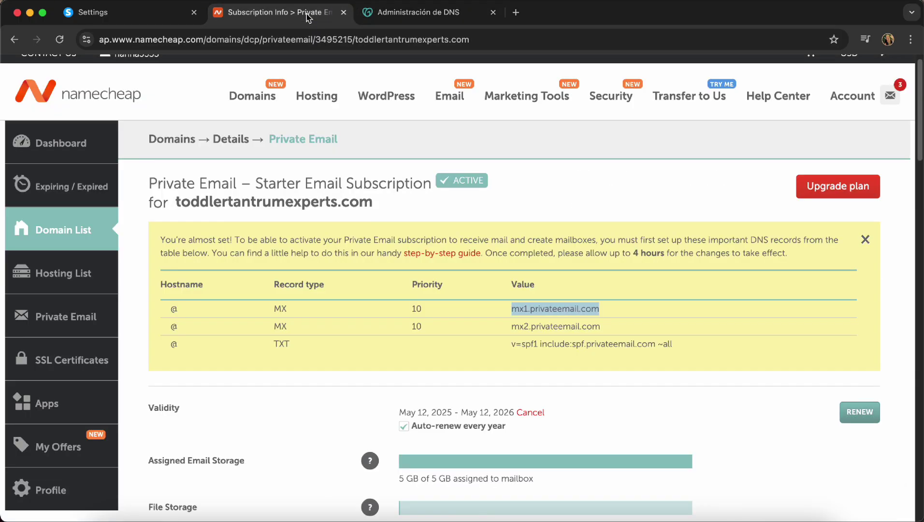
{"action": "left_click", "coordinate": [420, 15]}
{"action": "left_click", "coordinate": [525, 413]}
{"action": "type", "text": "10"}
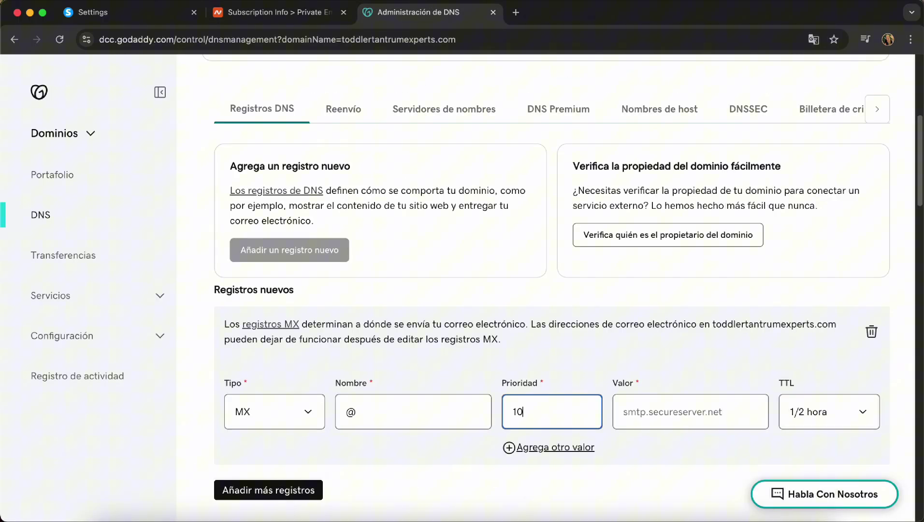
{"action": "left_click", "coordinate": [274, 12]}
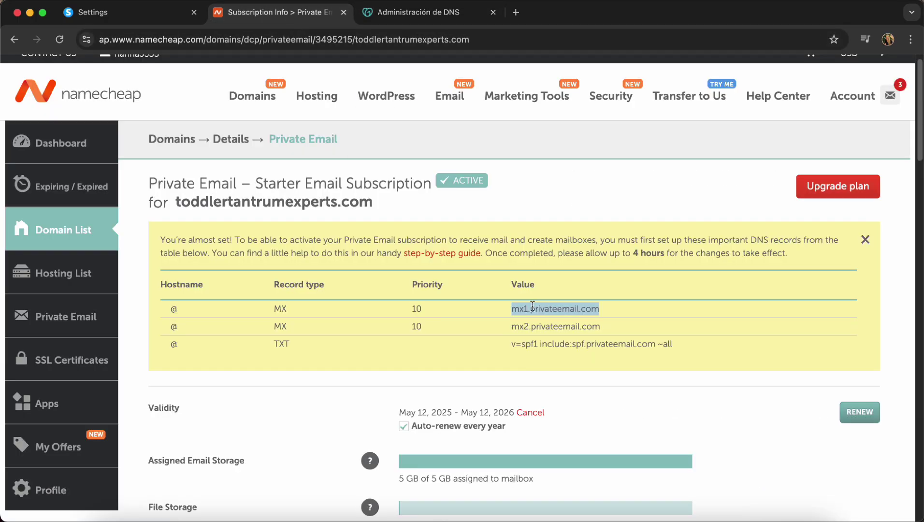
{"action": "left_click", "coordinate": [409, 13]}
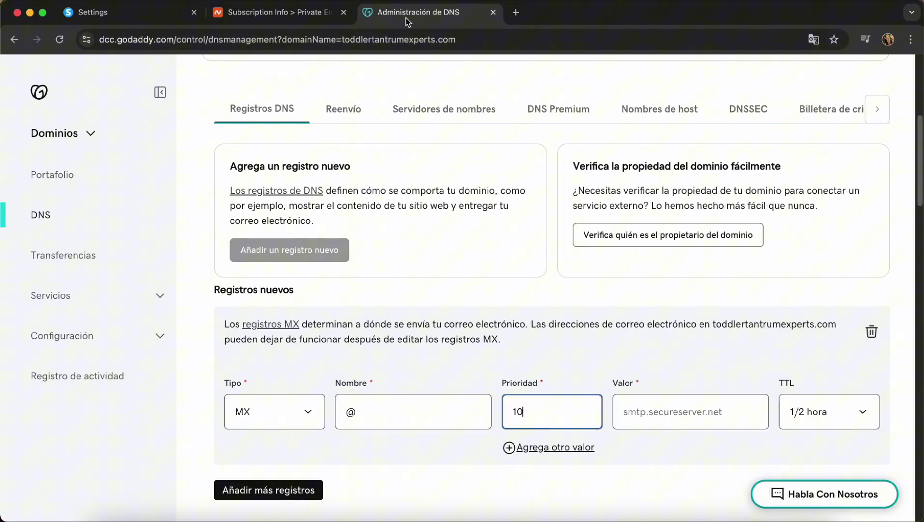
{"action": "left_click", "coordinate": [638, 412]}
{"action": "key", "text": "super+v"}
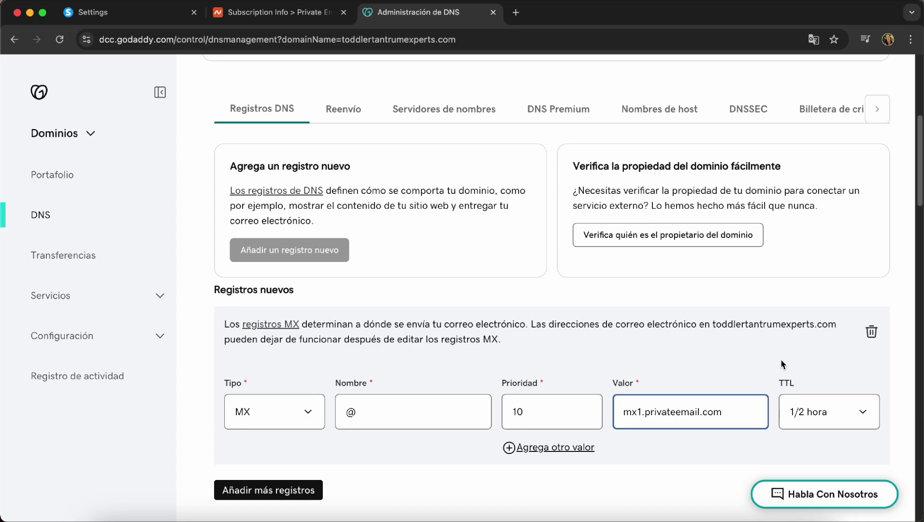
{"action": "scroll", "coordinate": [783, 364], "scroll_direction": "down", "scroll_amount": 2}
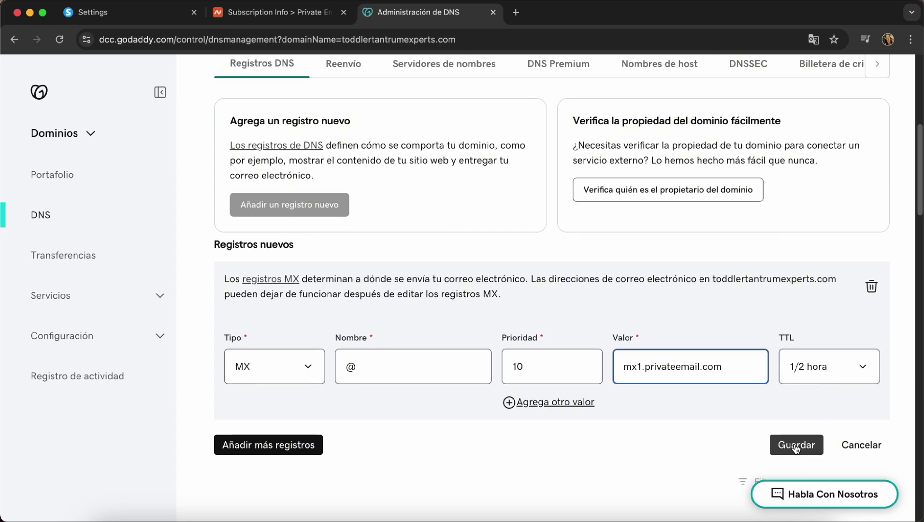
{"action": "left_click", "coordinate": [273, 12]}
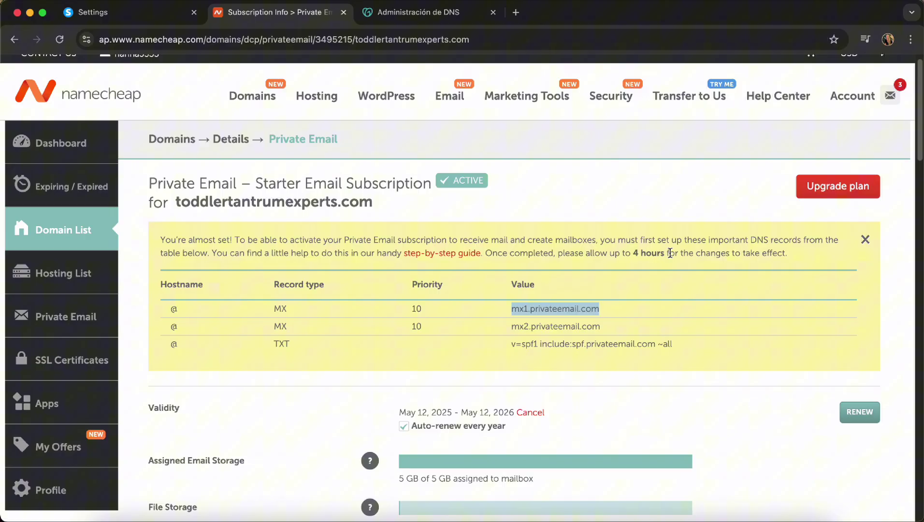
- Note the 4-hour setup notice and highlight the subscription's single mailbox address
{"action": "left_click_drag", "start_coordinate": [671, 253], "coordinate": [630, 252]}
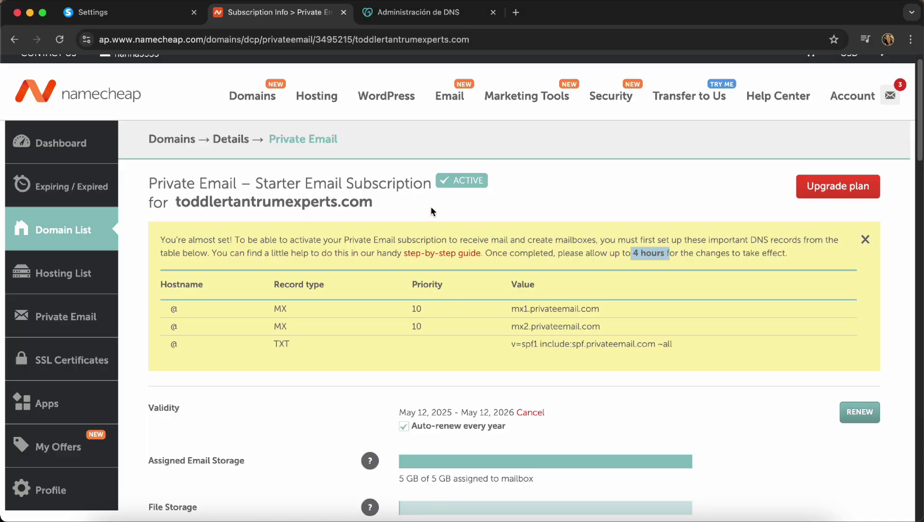
{"action": "scroll", "coordinate": [429, 345], "scroll_direction": "down", "scroll_amount": 3}
{"action": "scroll", "coordinate": [429, 345], "scroll_direction": "down", "scroll_amount": 10}
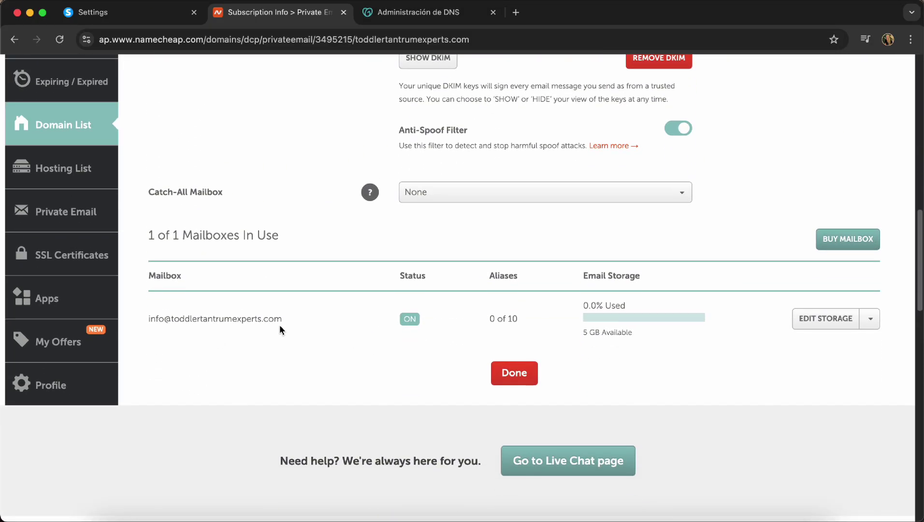
{"action": "left_click_drag", "start_coordinate": [145, 321], "coordinate": [290, 323]}
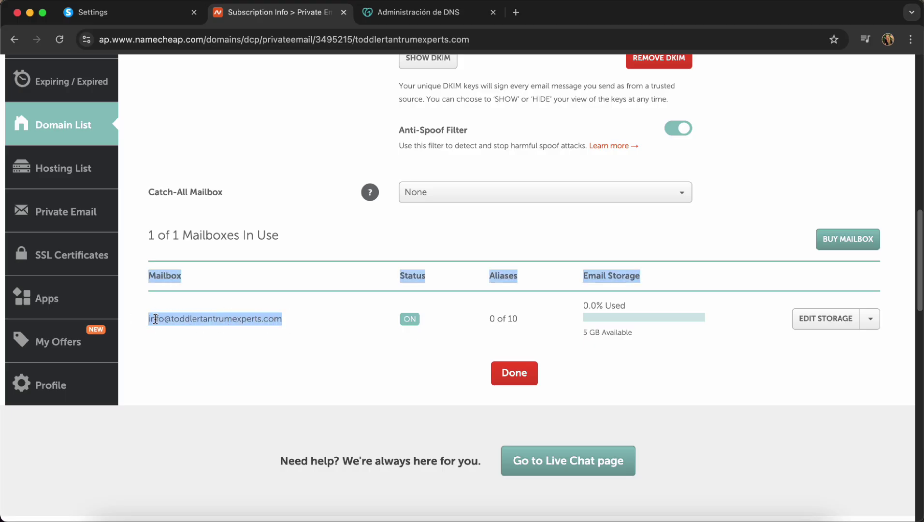
{"action": "left_click", "coordinate": [160, 345]}
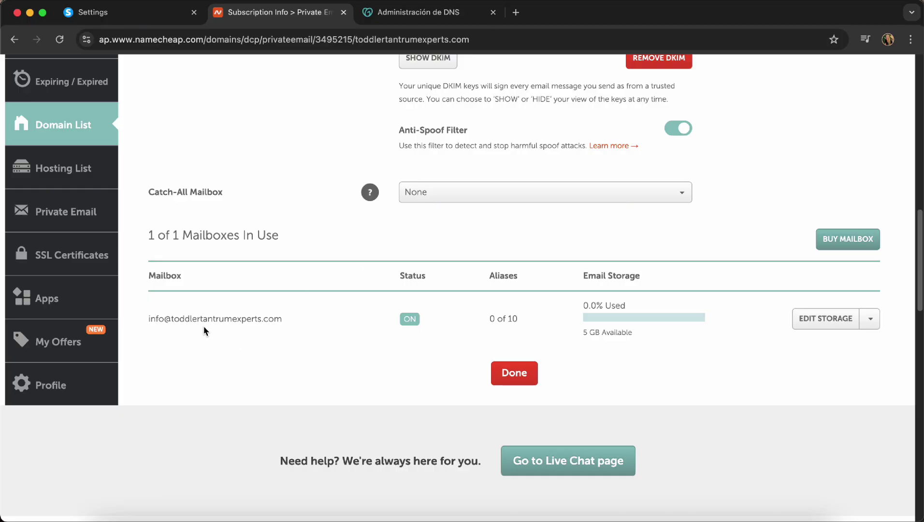
{"action": "left_click_drag", "start_coordinate": [148, 319], "coordinate": [296, 323]}
{"action": "left_click", "coordinate": [295, 321]}
- Go to privateemail.com in a new tab and accept all cookies
{"action": "left_click", "coordinate": [516, 12]}
{"action": "type", "text": "priv"}
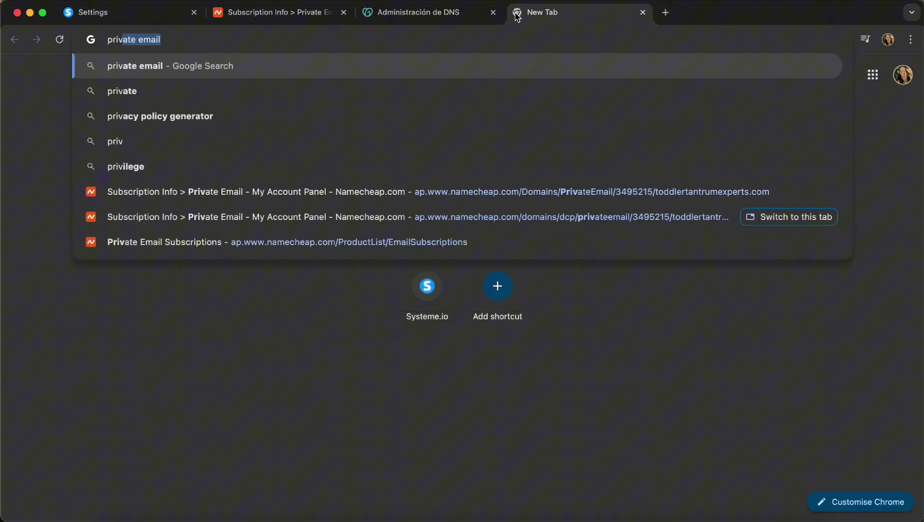
{"action": "type", "text": "ateemail.com"}
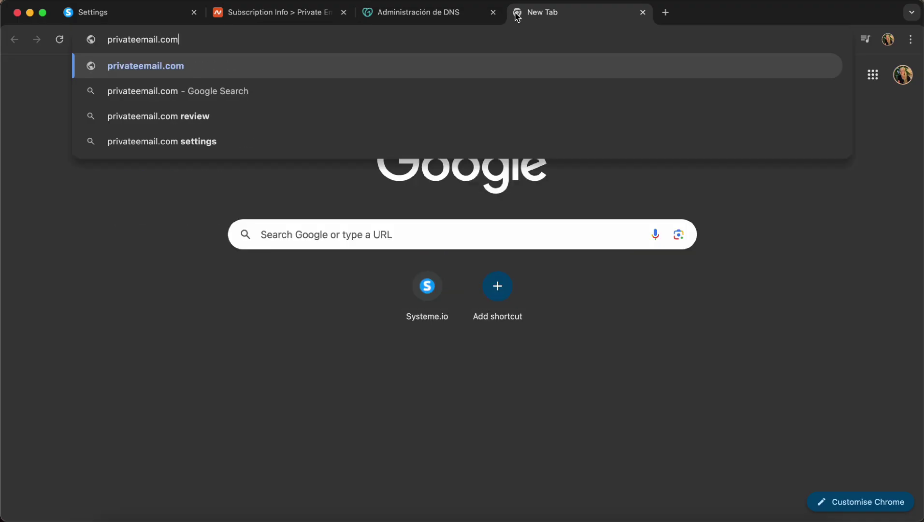
{"action": "key", "text": "Return"}
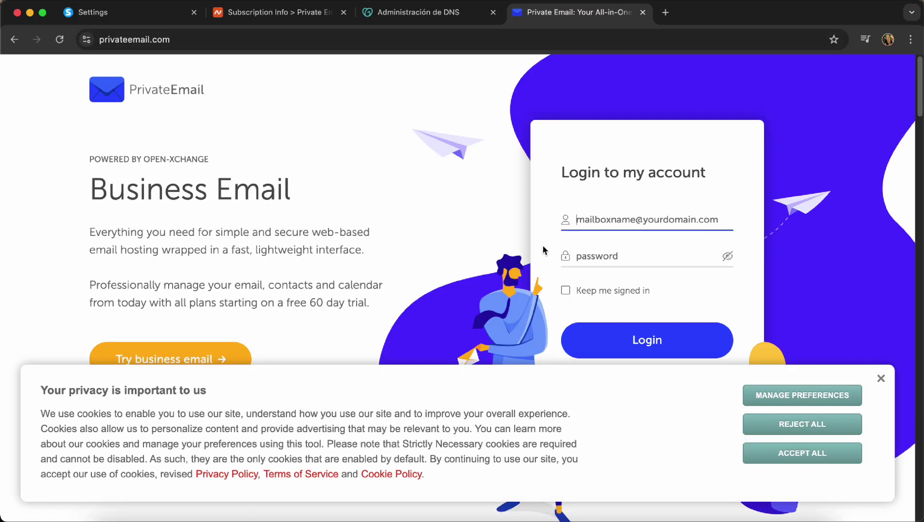
{"action": "left_click", "coordinate": [805, 455]}
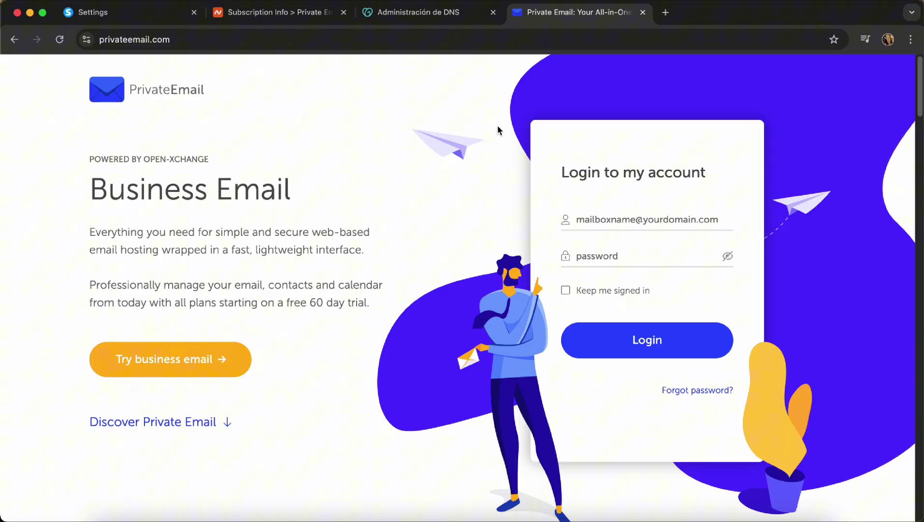
{"action": "left_click", "coordinate": [419, 14]}
{"action": "left_click", "coordinate": [261, 13]}
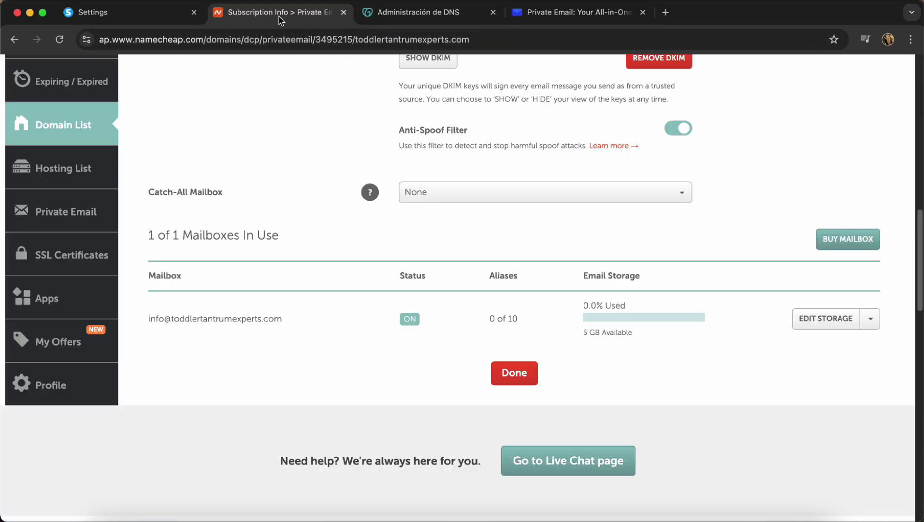
{"action": "left_click", "coordinate": [104, 13]}
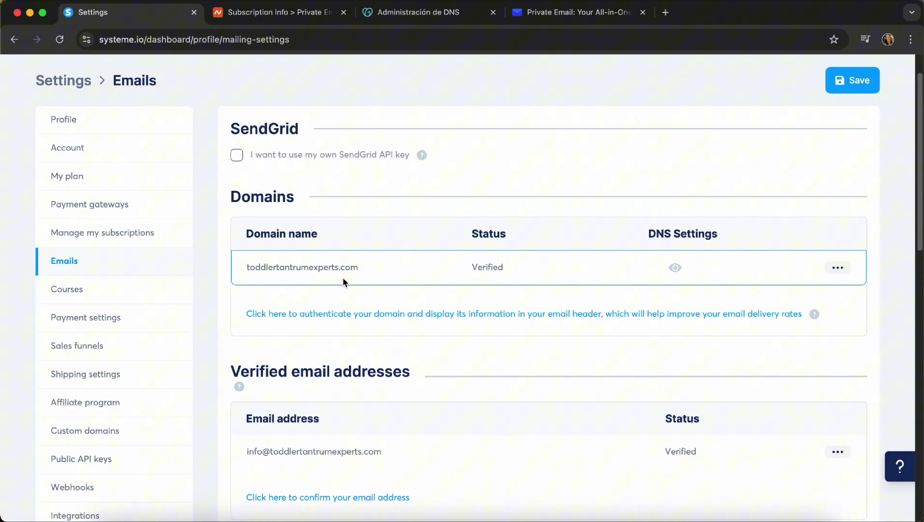
{"action": "left_click", "coordinate": [370, 315]}
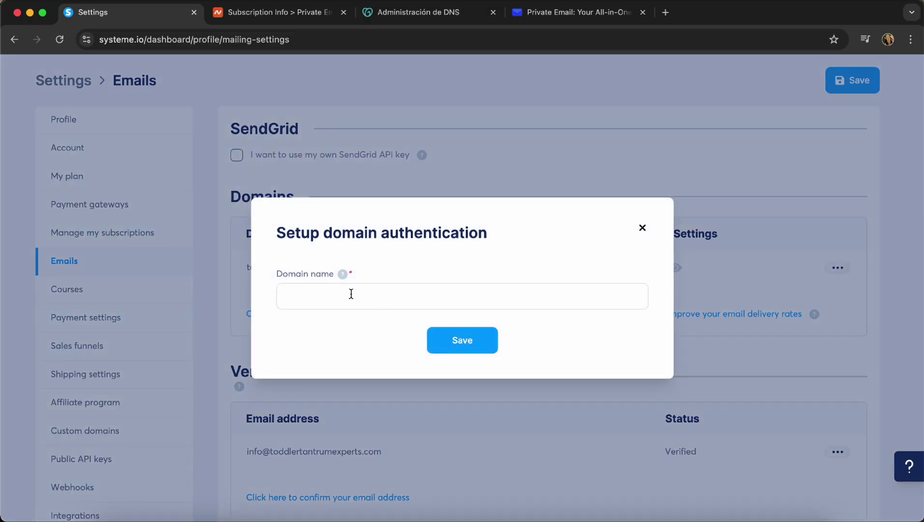
{"action": "left_click", "coordinate": [642, 228]}
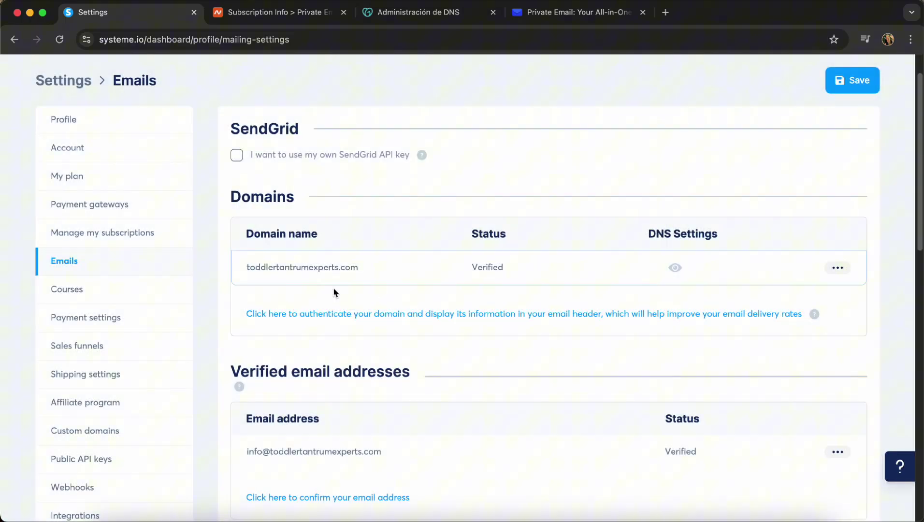
{"action": "scroll", "coordinate": [319, 274], "scroll_direction": "down", "scroll_amount": 2}
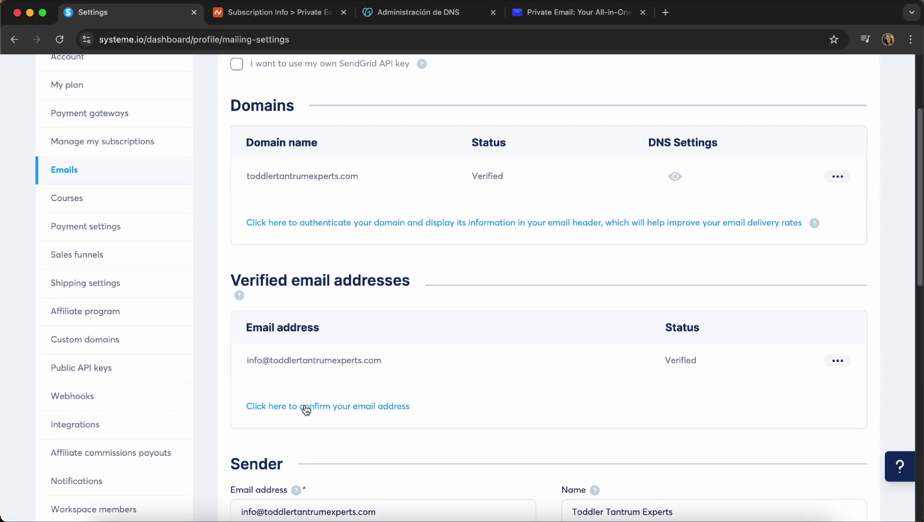
{"action": "left_click", "coordinate": [370, 411]}
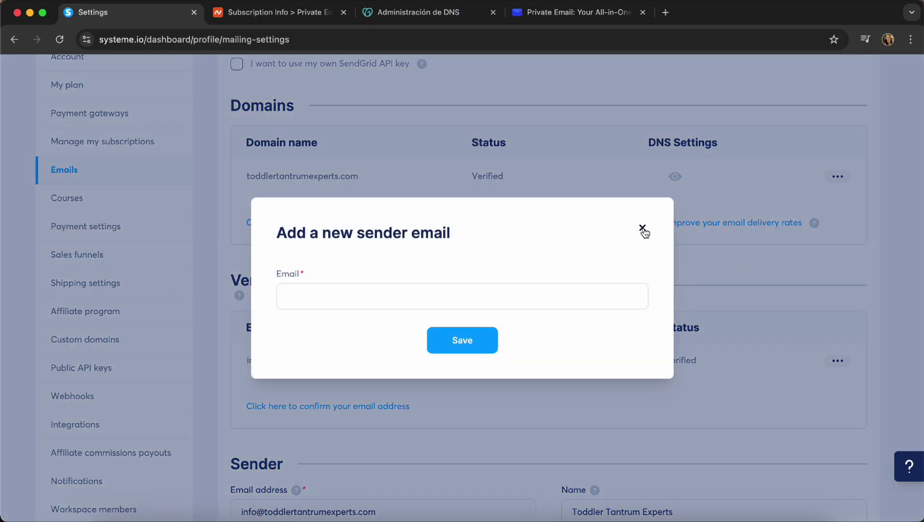
{"action": "left_click", "coordinate": [644, 229]}
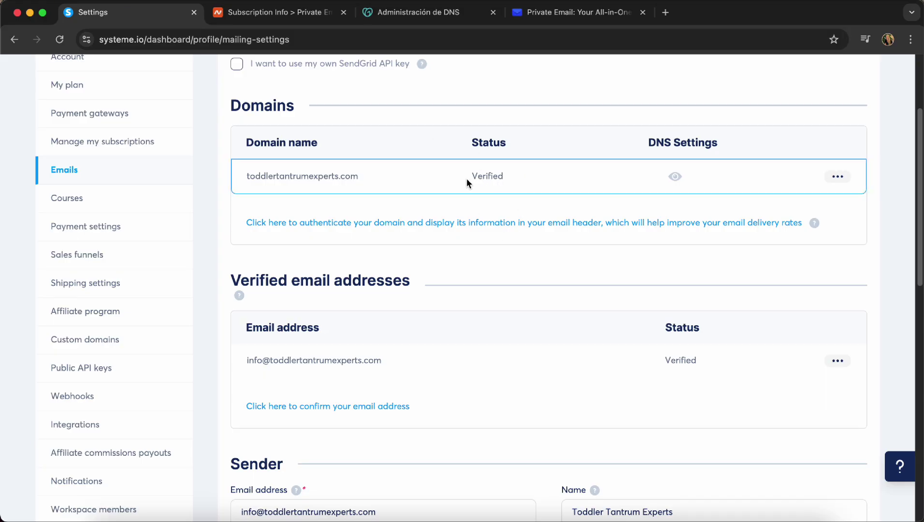
{"action": "left_click_drag", "start_coordinate": [470, 176], "coordinate": [527, 181]}
{"action": "left_click", "coordinate": [675, 178]}
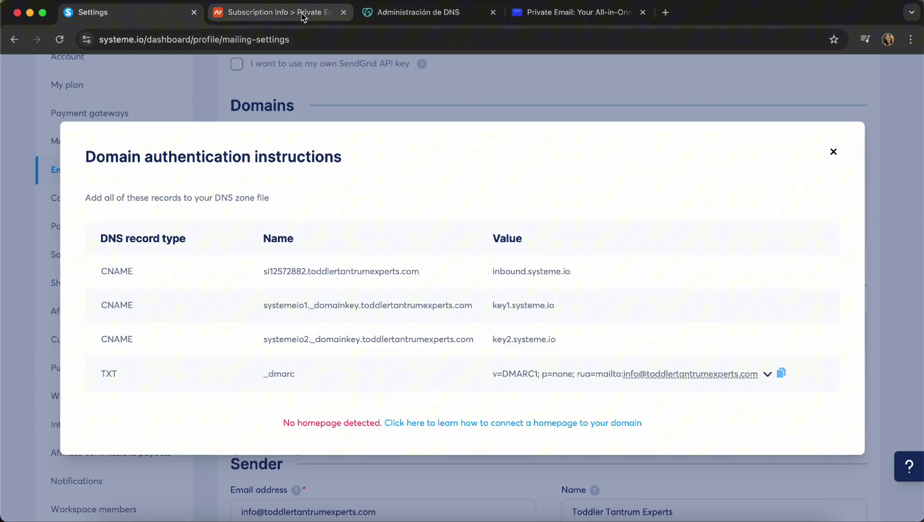
{"action": "left_click", "coordinate": [392, 21]}
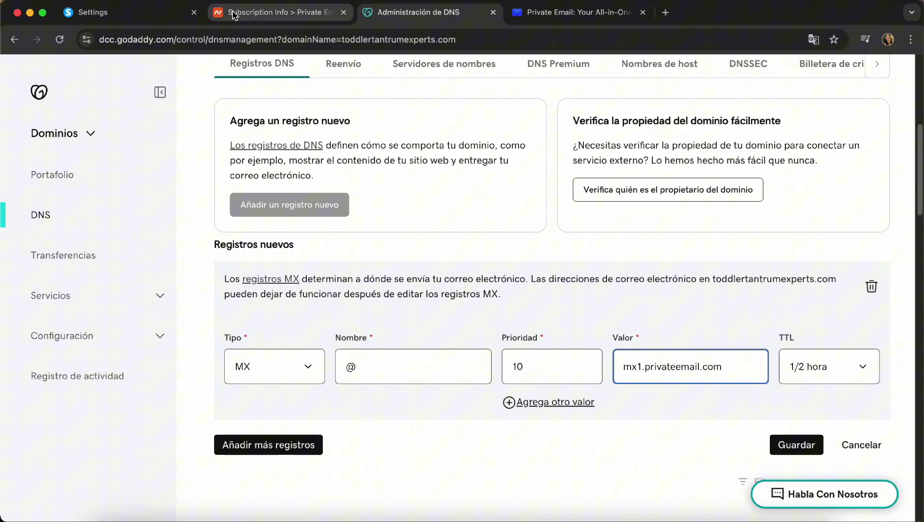
{"action": "left_click", "coordinate": [143, 14]}
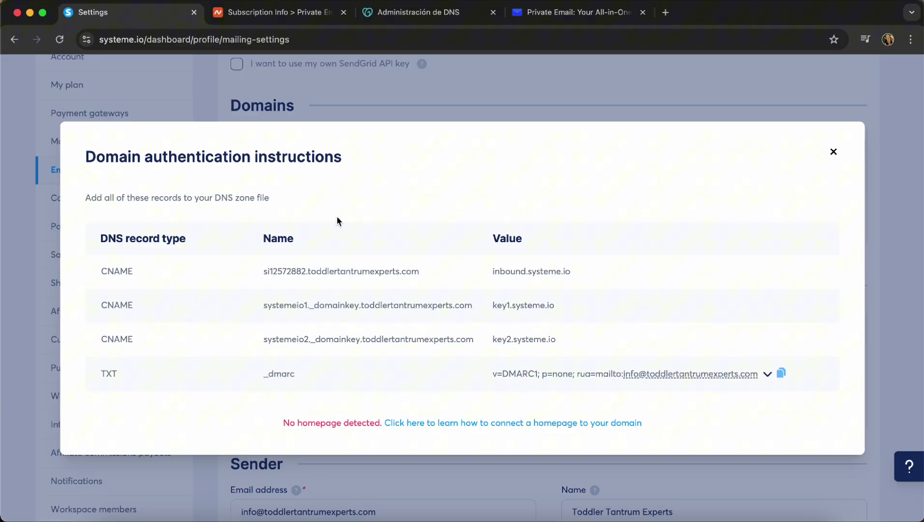
{"action": "left_click", "coordinate": [833, 154]}
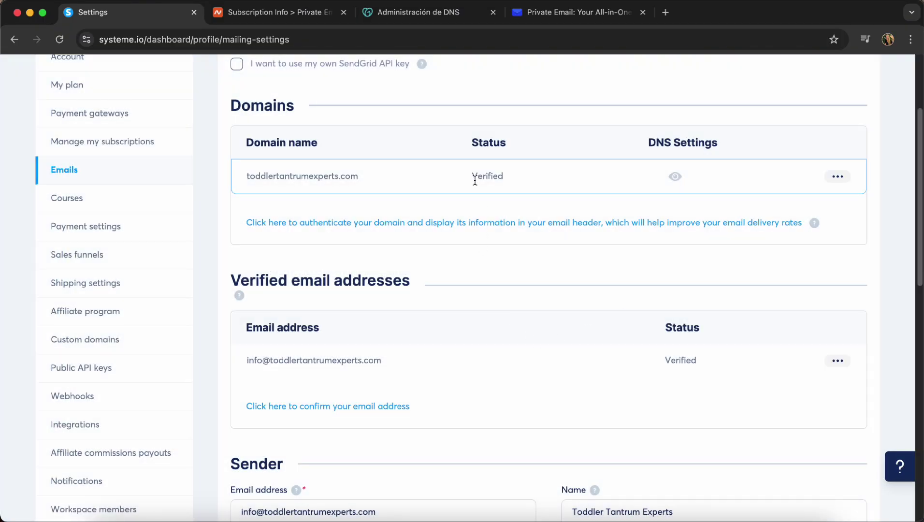
{"action": "left_click_drag", "start_coordinate": [474, 176], "coordinate": [512, 176]}
{"action": "scroll", "coordinate": [574, 209], "scroll_direction": "up", "scroll_amount": 3}
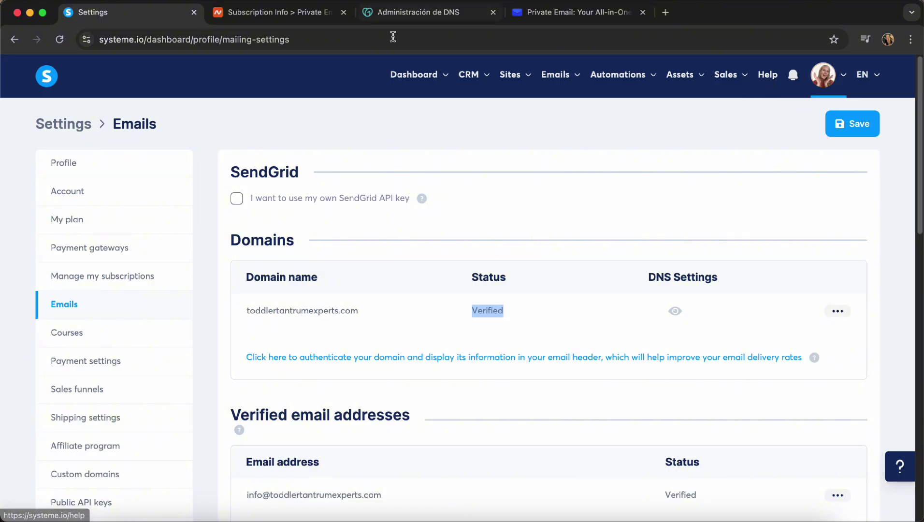
{"action": "left_click", "coordinate": [398, 12]}
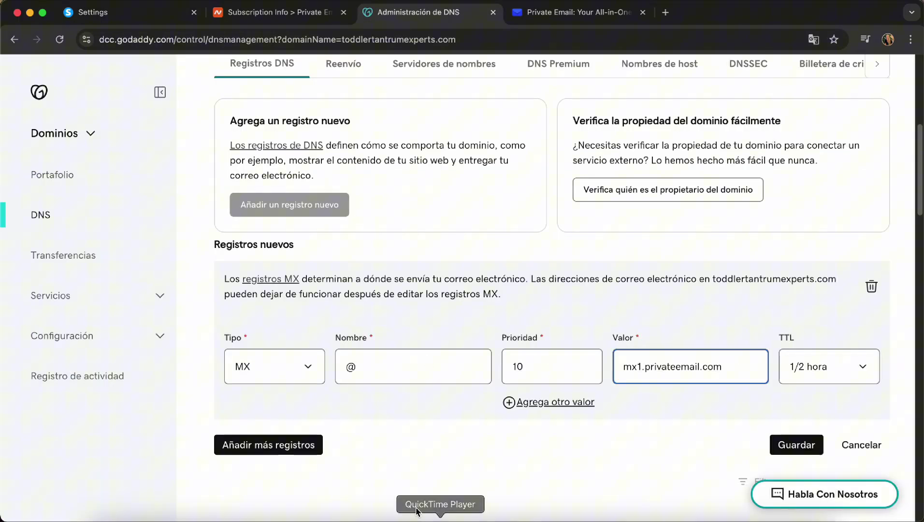
{"action": "left_click", "coordinate": [117, 19]}
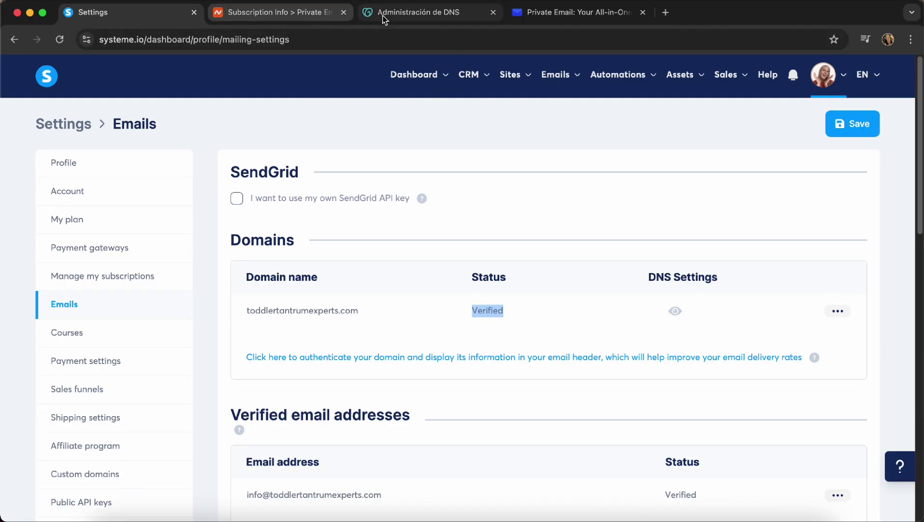
{"action": "left_click", "coordinate": [469, 313]}
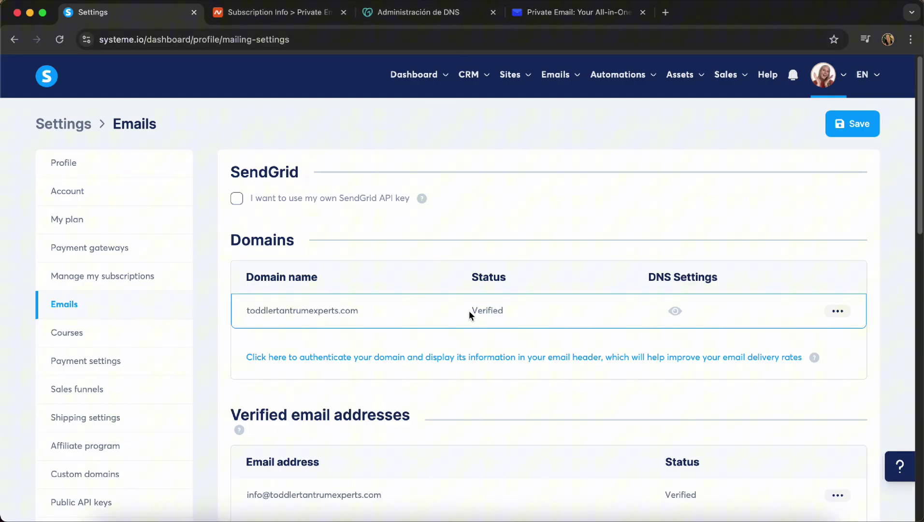
{"action": "left_click_drag", "start_coordinate": [468, 313], "coordinate": [537, 319]}
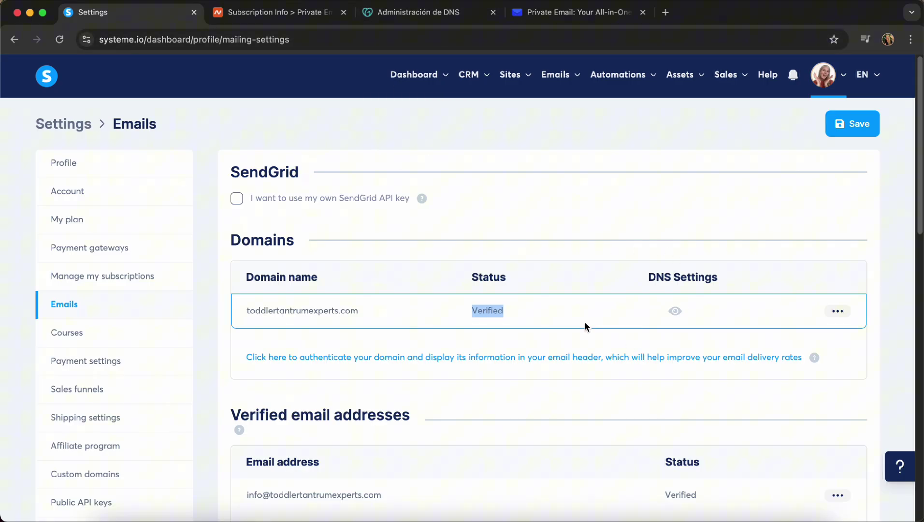
{"action": "scroll", "coordinate": [585, 326], "scroll_direction": "down", "scroll_amount": 4}
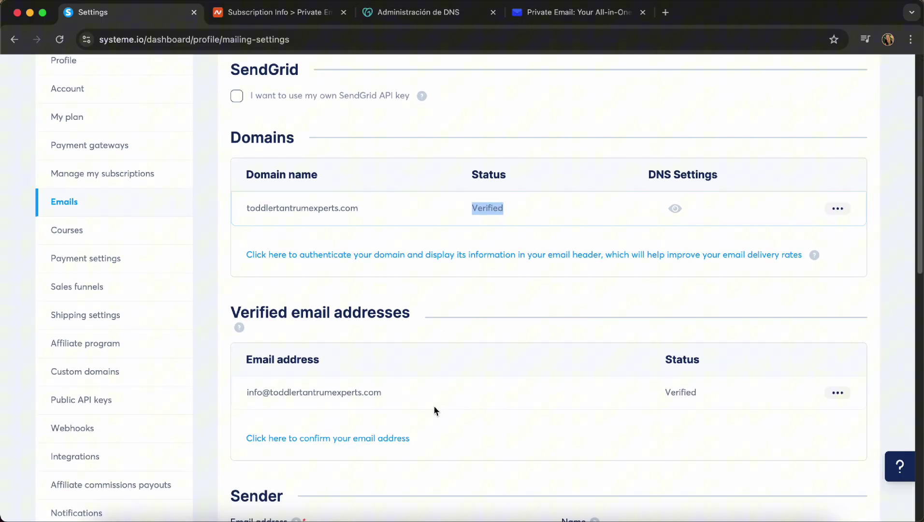
{"action": "scroll", "coordinate": [435, 411], "scroll_direction": "down", "scroll_amount": 7}
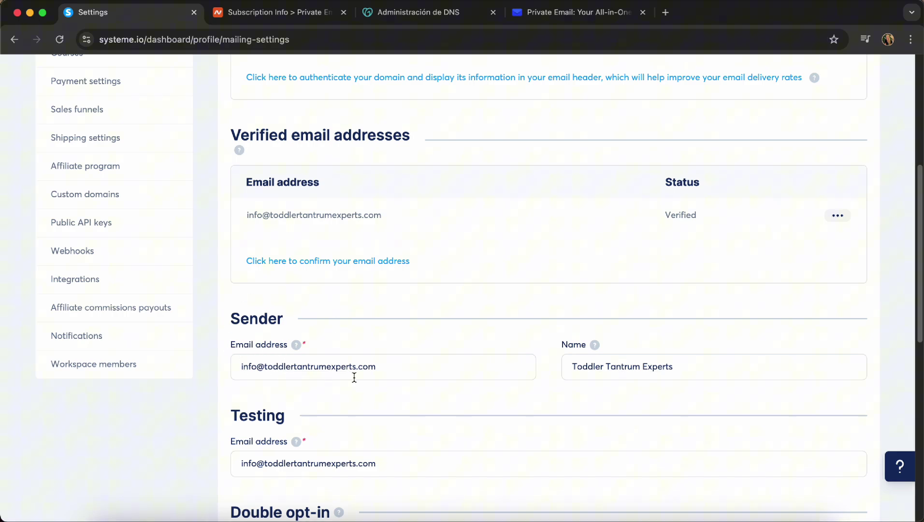
{"action": "left_click", "coordinate": [382, 376]}
{"action": "key", "text": "super+a"}
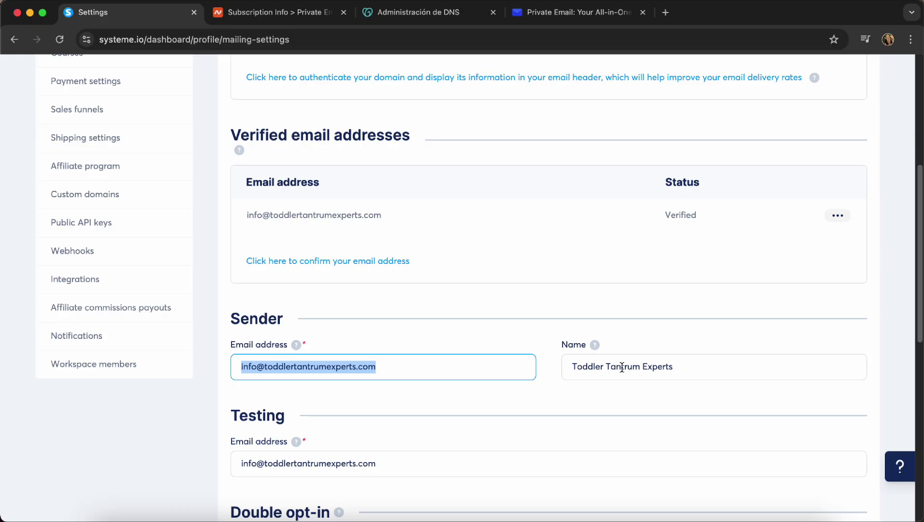
{"action": "scroll", "coordinate": [567, 386], "scroll_direction": "down", "scroll_amount": 5}
{"action": "left_click_drag", "start_coordinate": [387, 352], "coordinate": [221, 338]}
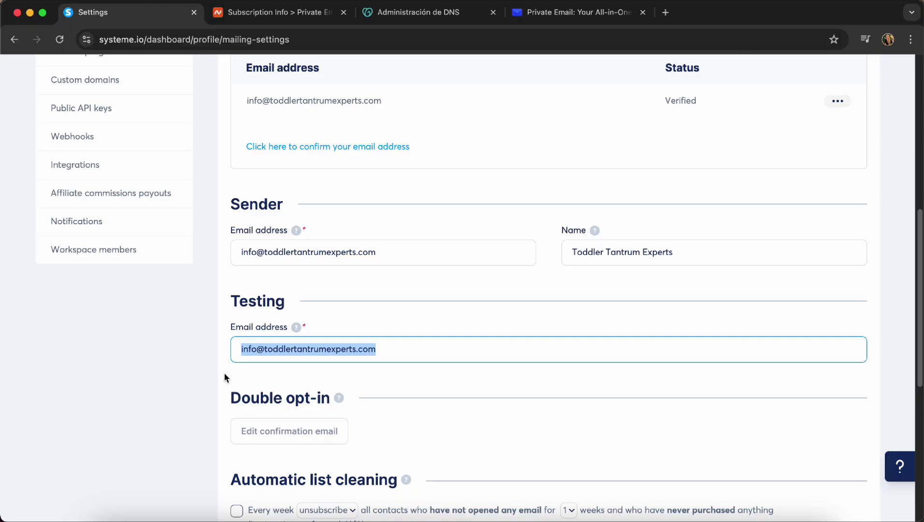
{"action": "scroll", "coordinate": [225, 374], "scroll_direction": "down", "scroll_amount": 1}
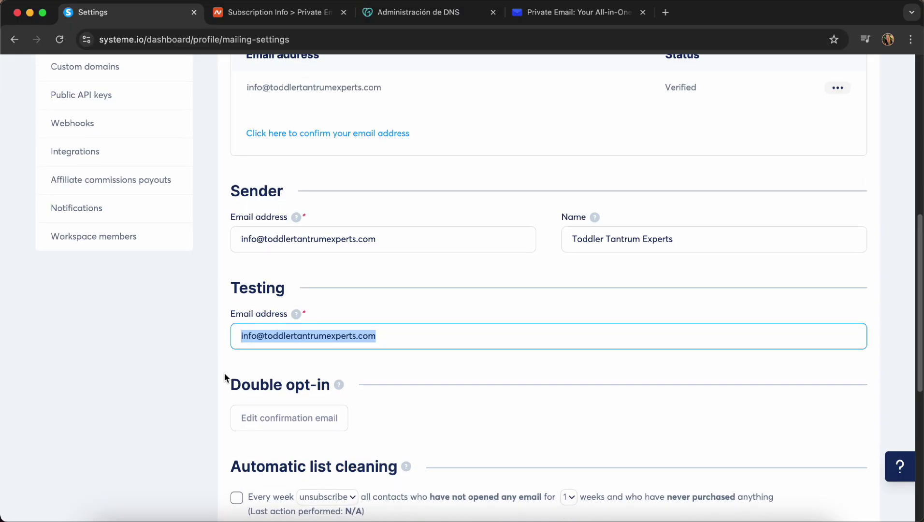
{"action": "scroll", "coordinate": [203, 378], "scroll_direction": "down", "scroll_amount": 5}
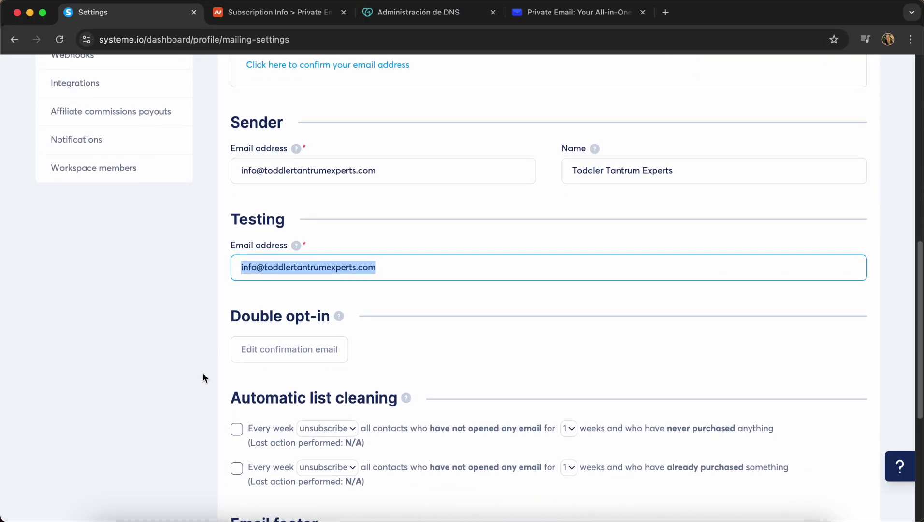
- Replace the 'Unsubscribe' link text with 'Stop stending me tips about sleep'
{"action": "scroll", "coordinate": [258, 268], "scroll_direction": "down", "scroll_amount": 18}
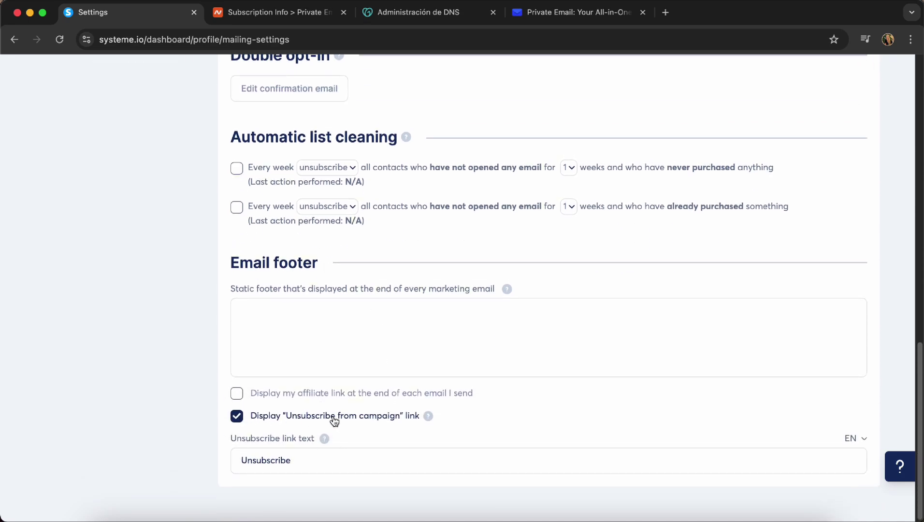
{"action": "left_click_drag", "start_coordinate": [297, 460], "coordinate": [228, 454]}
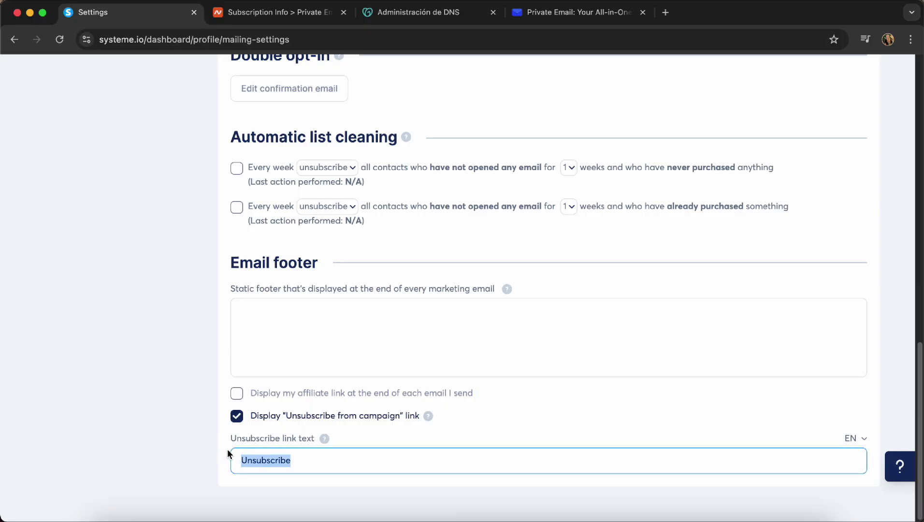
{"action": "type", "text": "Stop "}
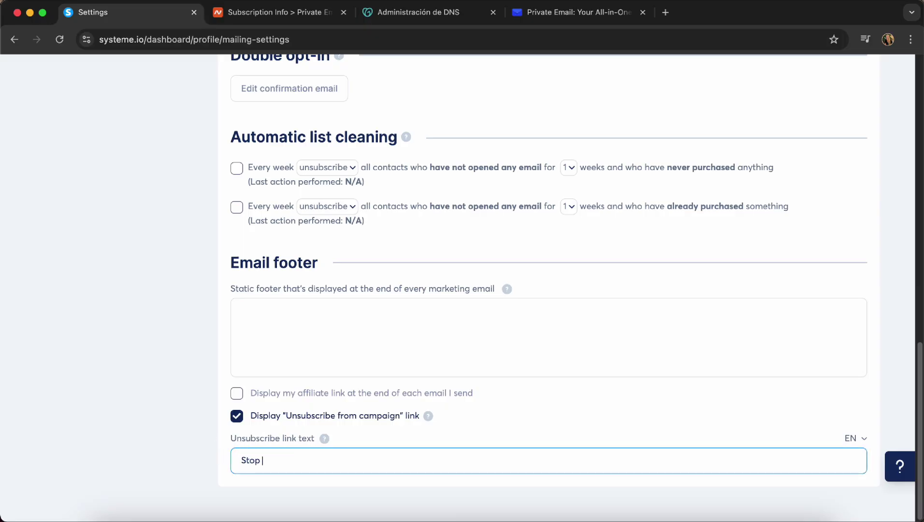
{"action": "type", "text": "stending me tips about "}
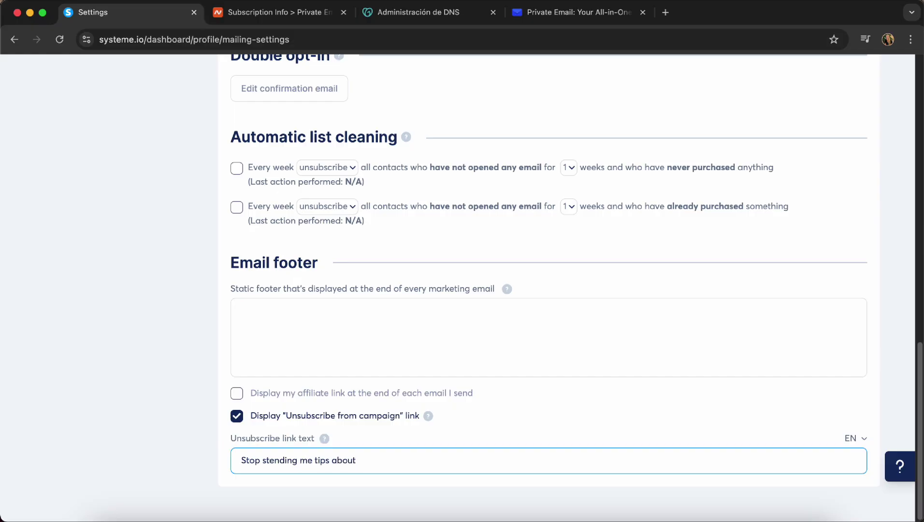
{"action": "type", "text": "sleep"}
{"action": "double_click", "coordinate": [364, 460]}
{"action": "left_click", "coordinate": [398, 459]}
{"action": "scroll", "coordinate": [180, 401], "scroll_direction": "up", "scroll_amount": 15}
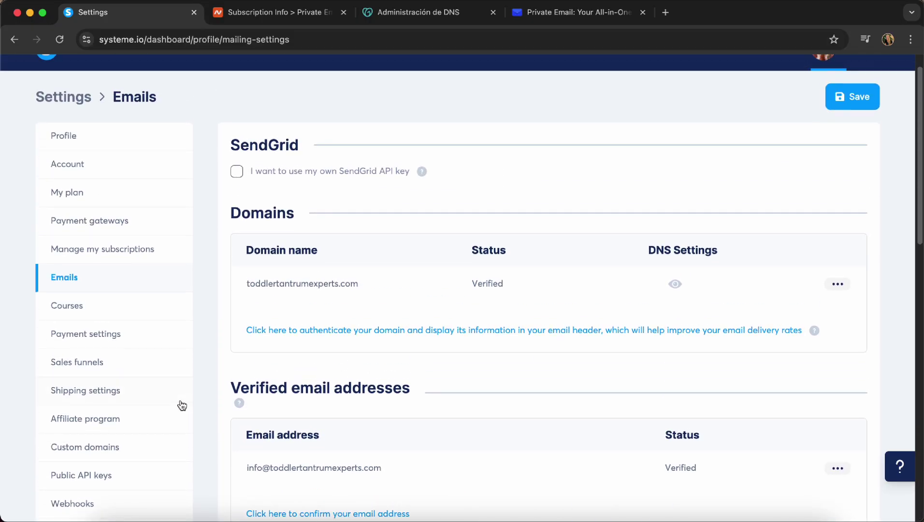